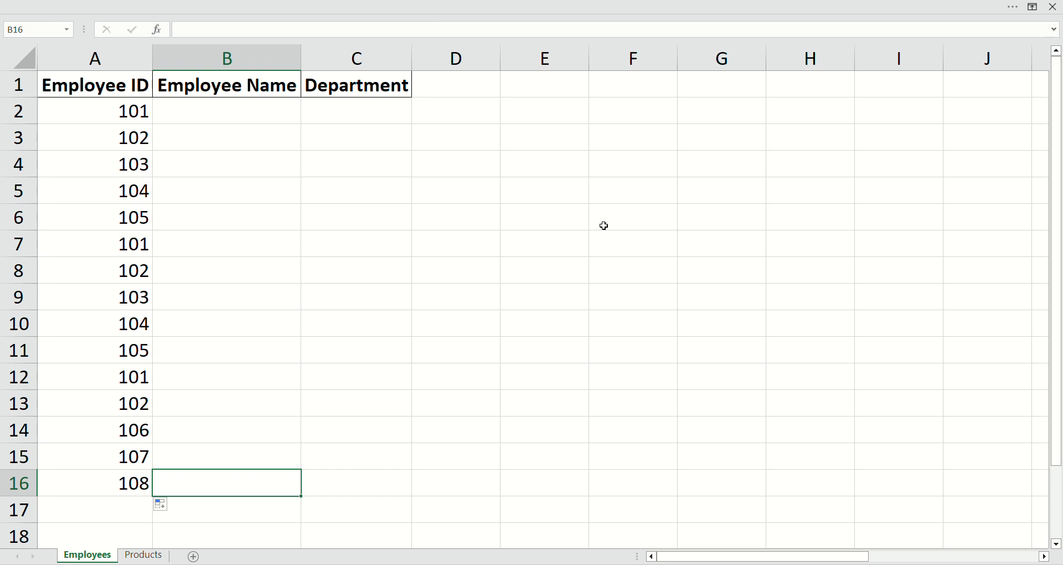
- Begin a VLOOKUP formula in B2 on the Employees sheet with A2 as the lookup value
scroll(604, 226, "right", 5)
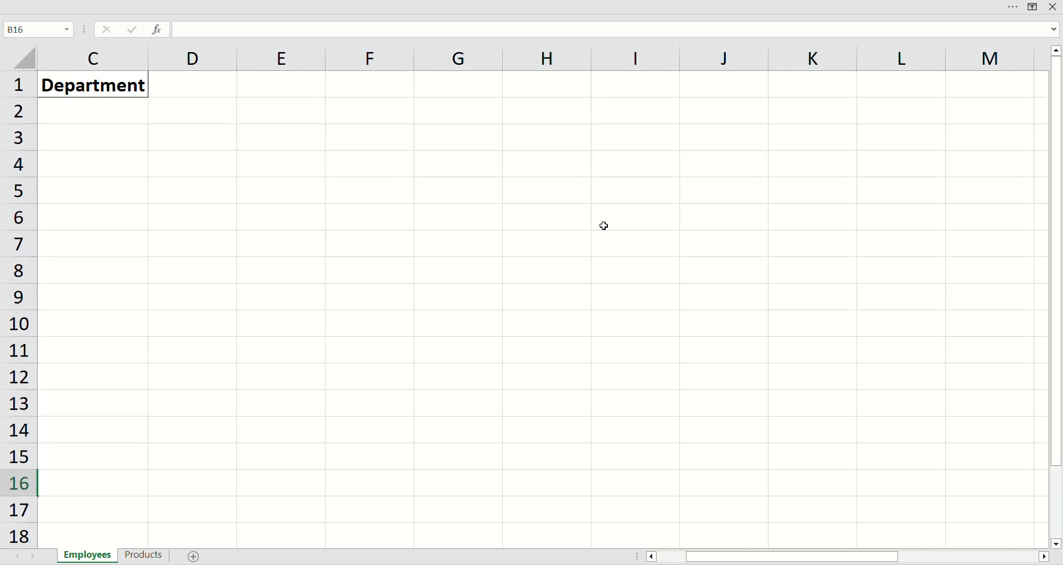
scroll(604, 226, "right", 5)
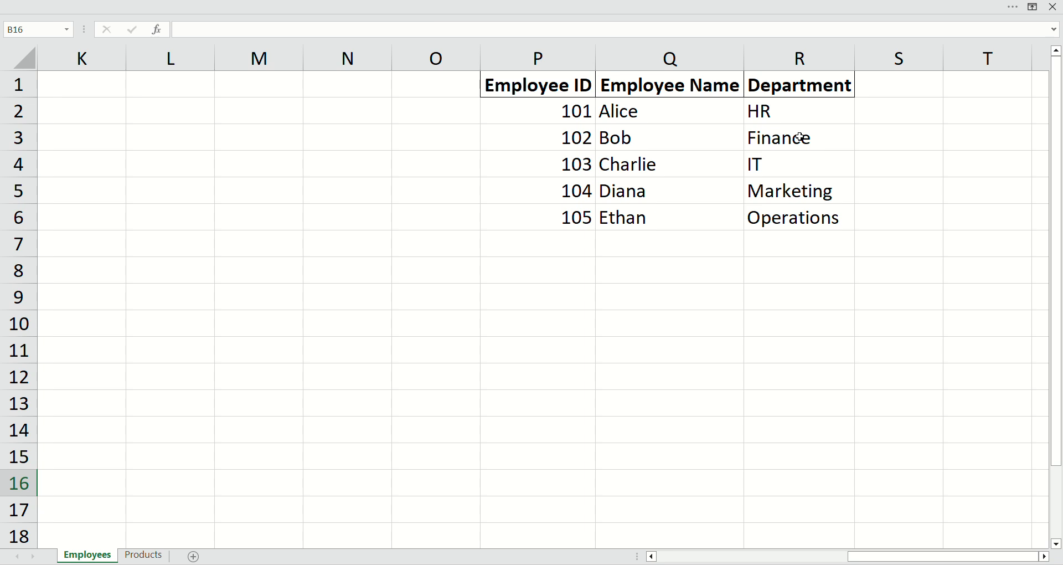
scroll(529, 252, "left", 8)
scroll(530, 253, "left", 3)
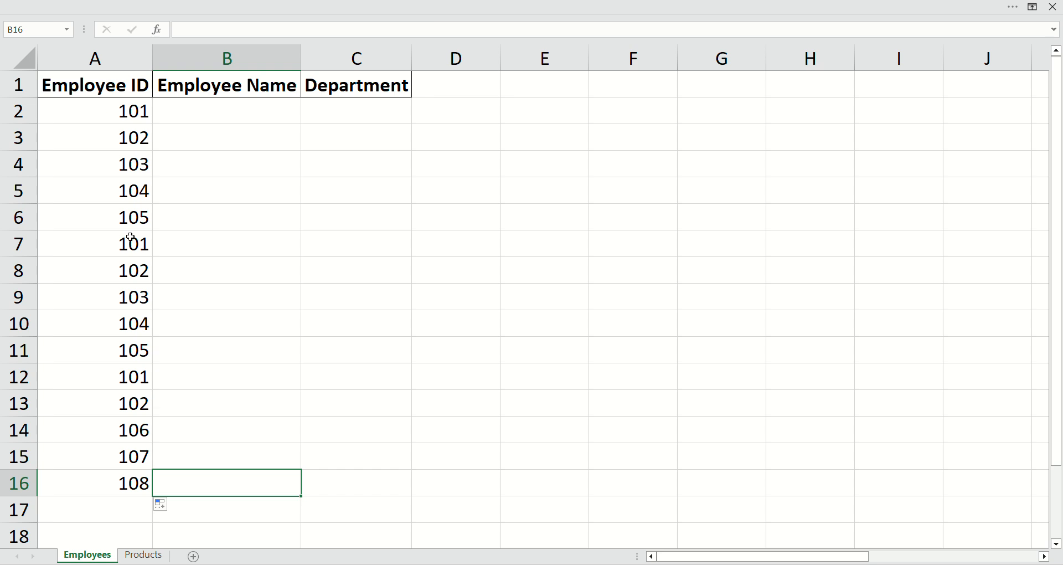
left_click(270, 121)
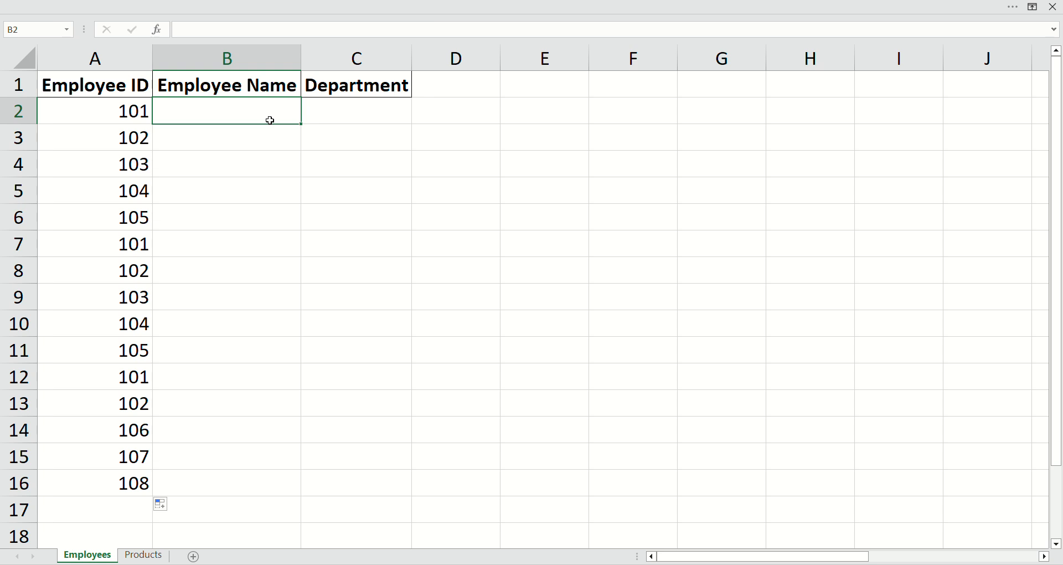
type("=vlo")
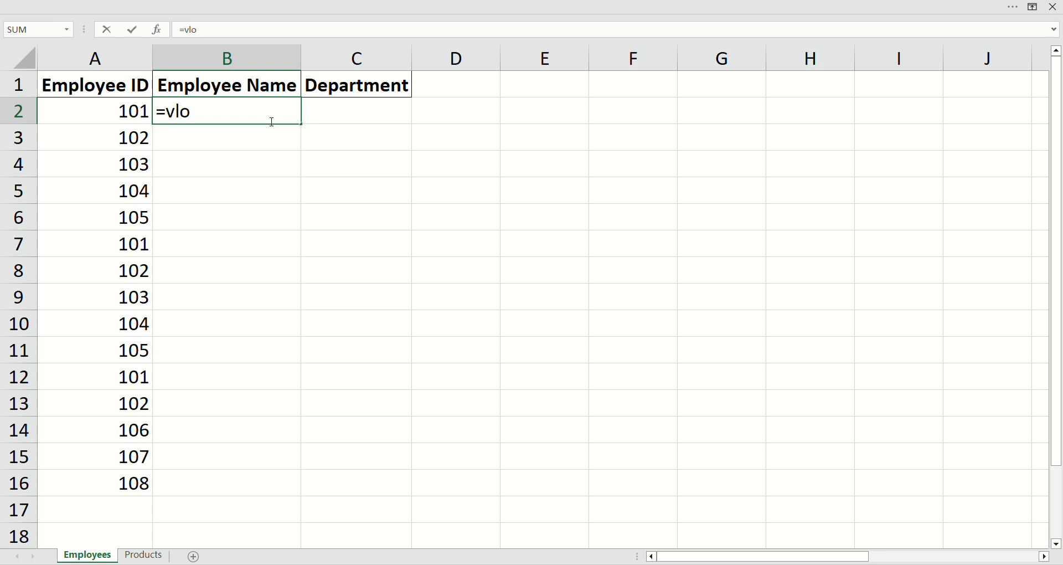
key("Tab")
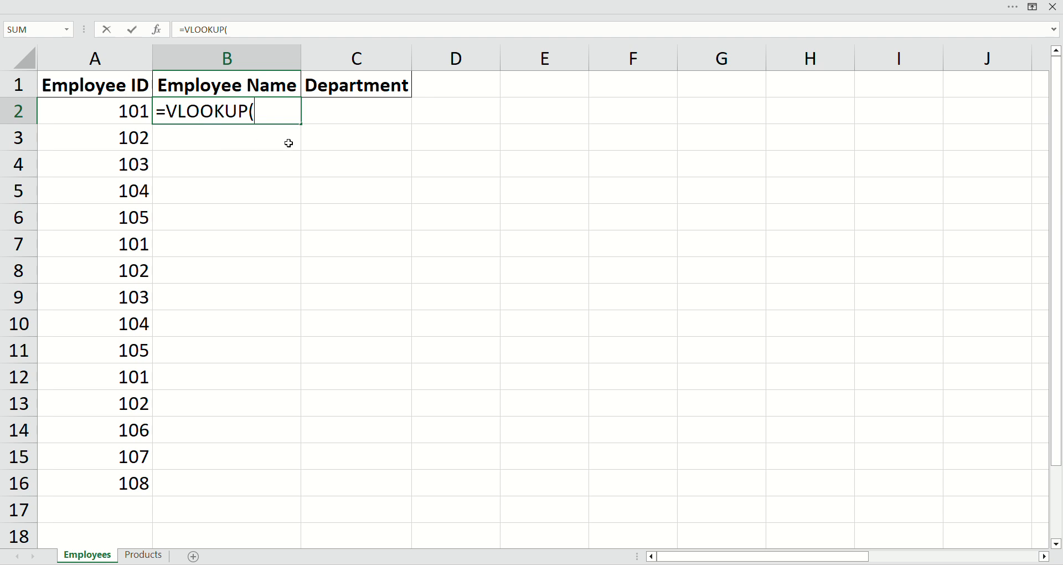
scroll(289, 144, "right", 3)
scroll(289, 143, "right", 6)
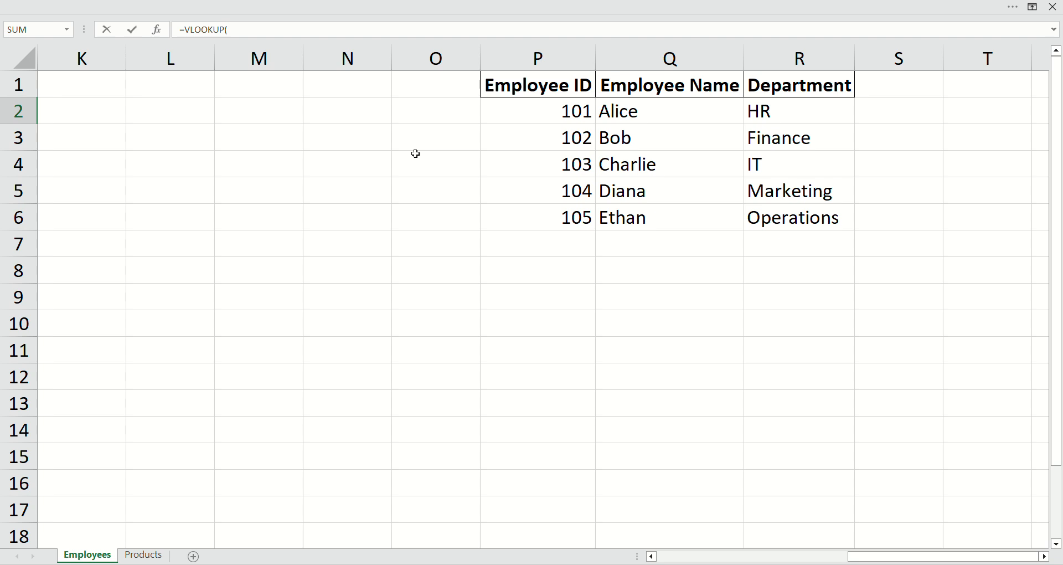
scroll(415, 153, "left", 10)
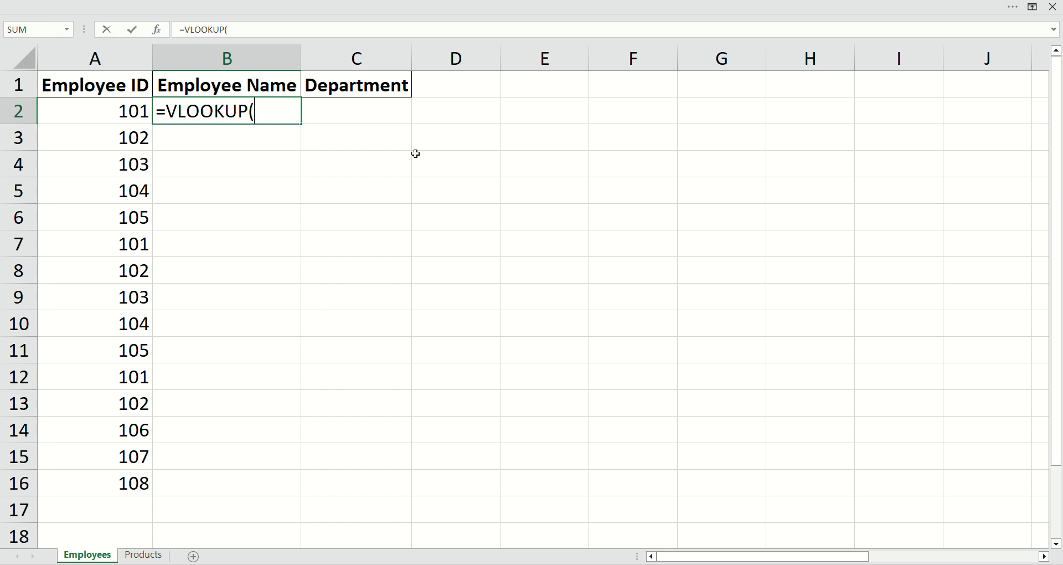
left_click(140, 112)
type(",")
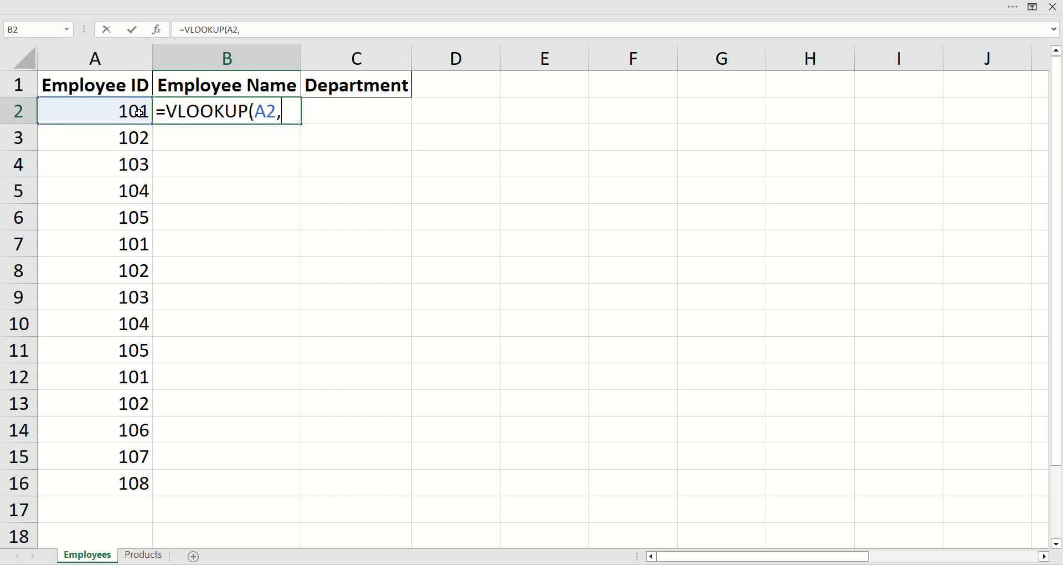
- Set the table array of the B2 lookup to columns P through R as the absolute reference $P:$R
scroll(452, 214, "right", 6)
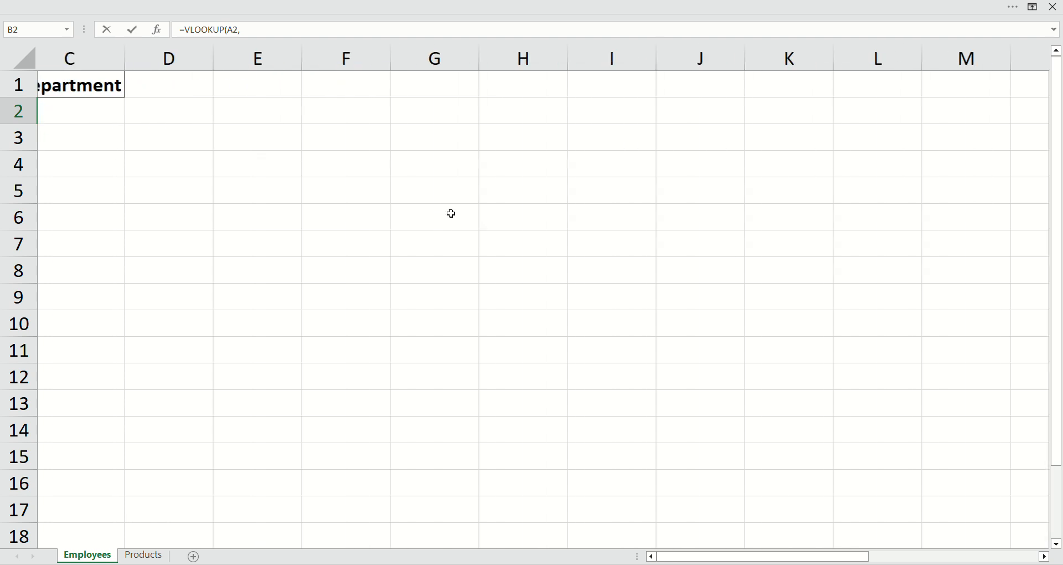
scroll(451, 214, "right", 2)
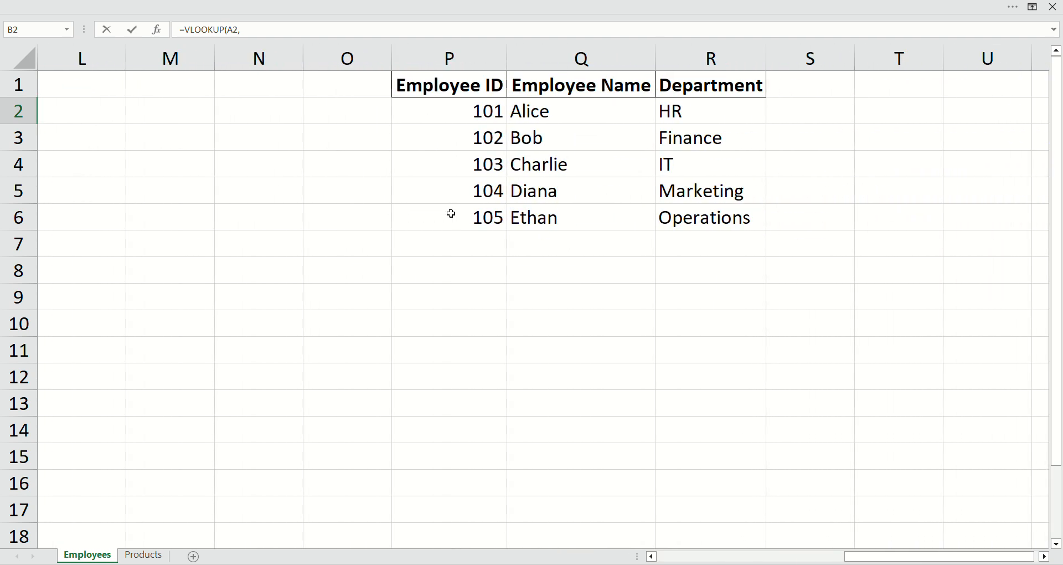
left_click_drag(496, 76, 677, 81)
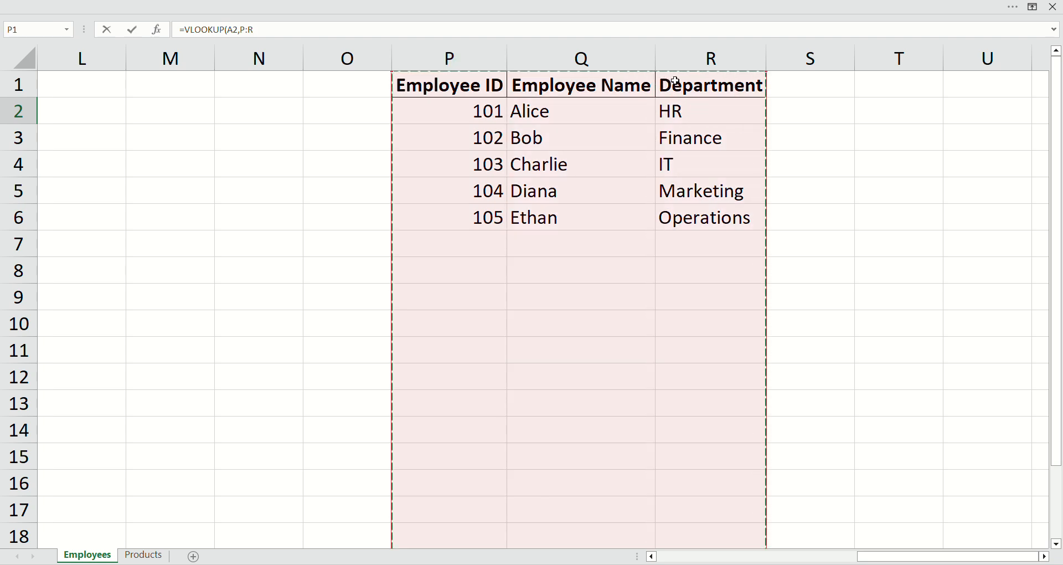
key("F4")
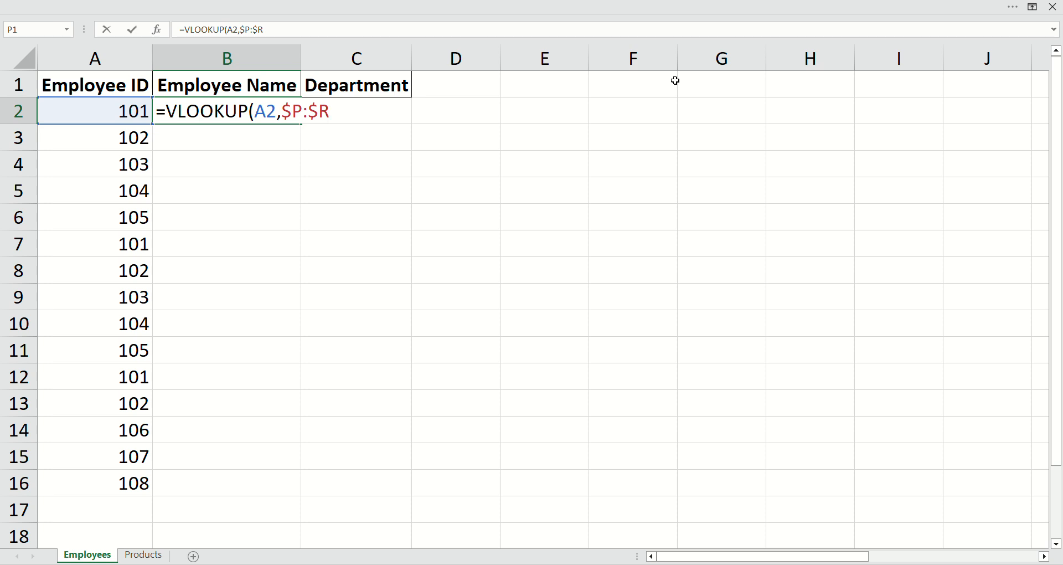
type(",")
- Complete the B2 lookup with column index 2 and FALSE for an exact match, and enter the formula
scroll(791, 150, "right", 9)
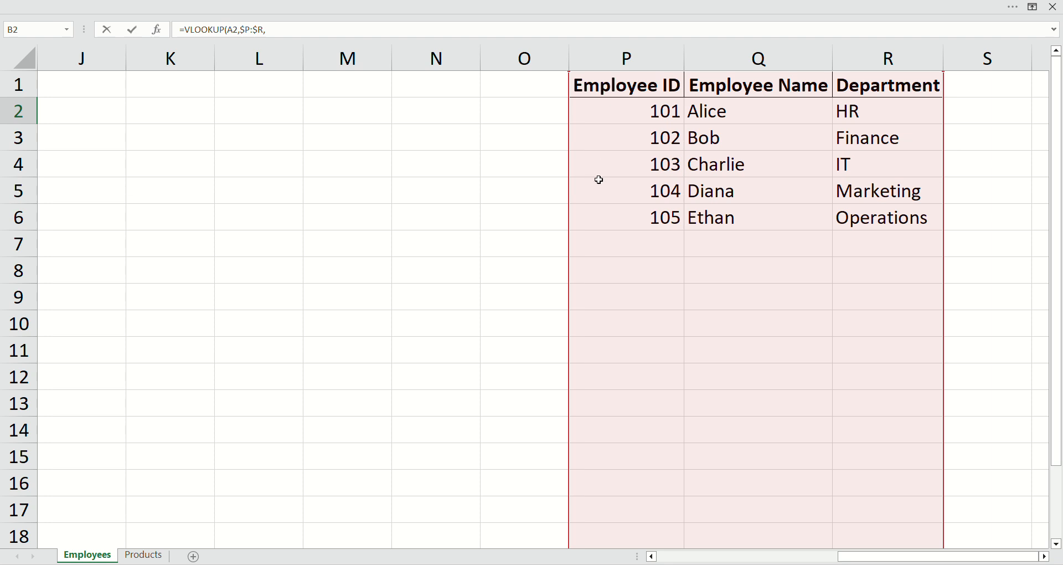
scroll(428, 183, "left", 8)
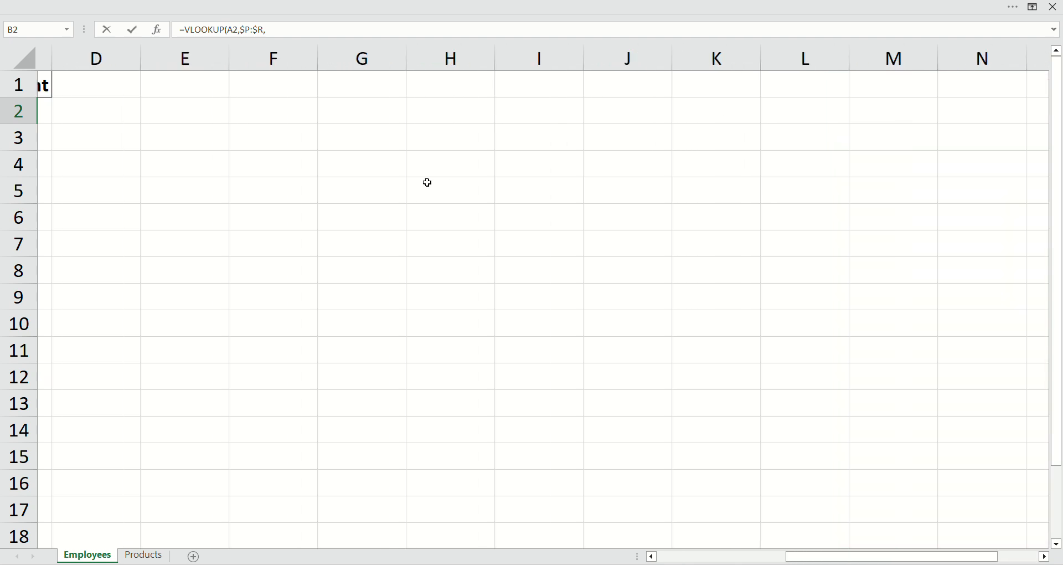
scroll(428, 183, "left", 1)
type("2,")
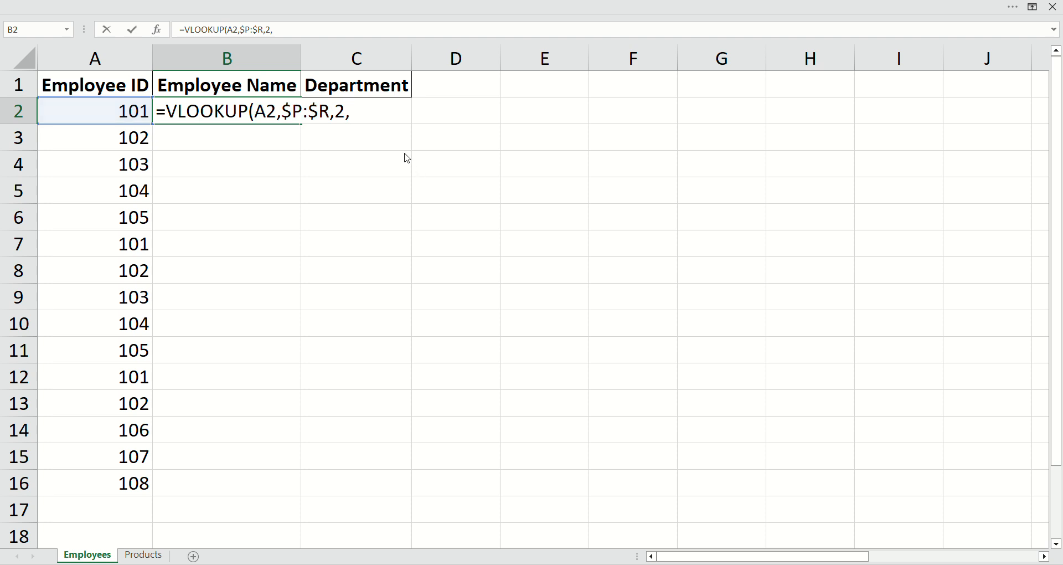
type("FALSE")
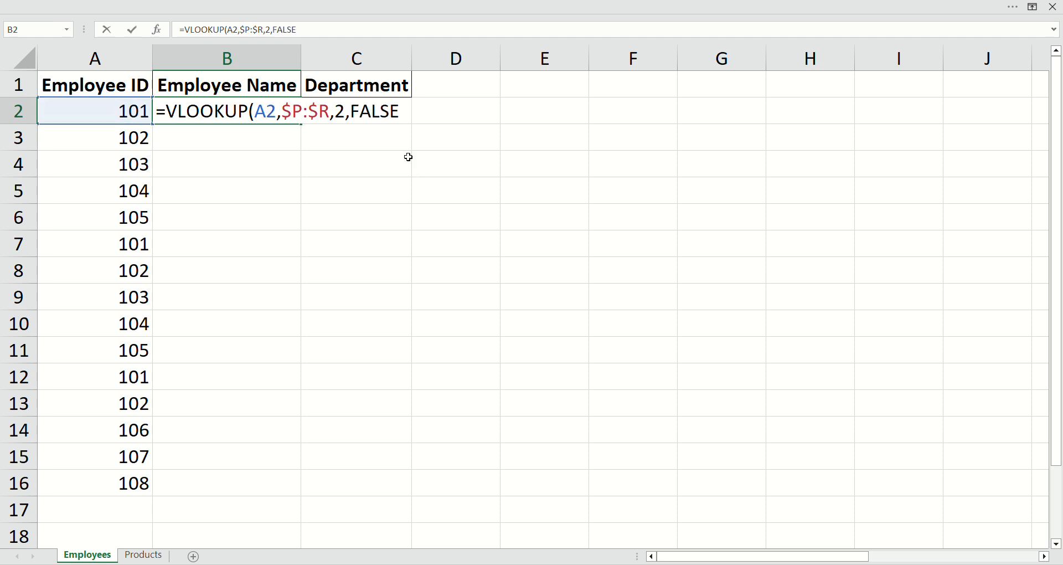
type(")")
key("Return")
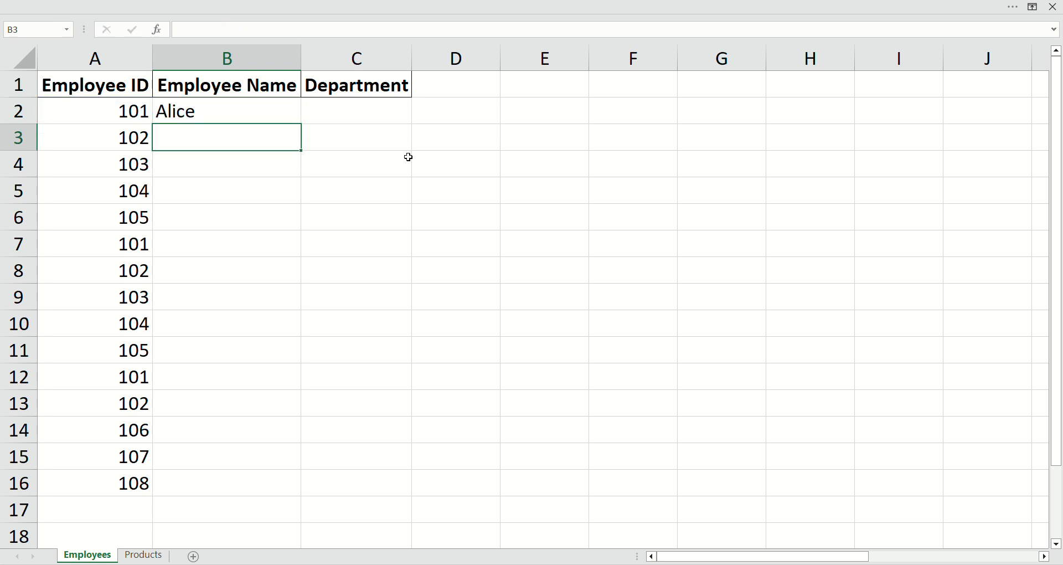
- Fill the Employee Name lookup formula down from B2 through B16
left_click(263, 111)
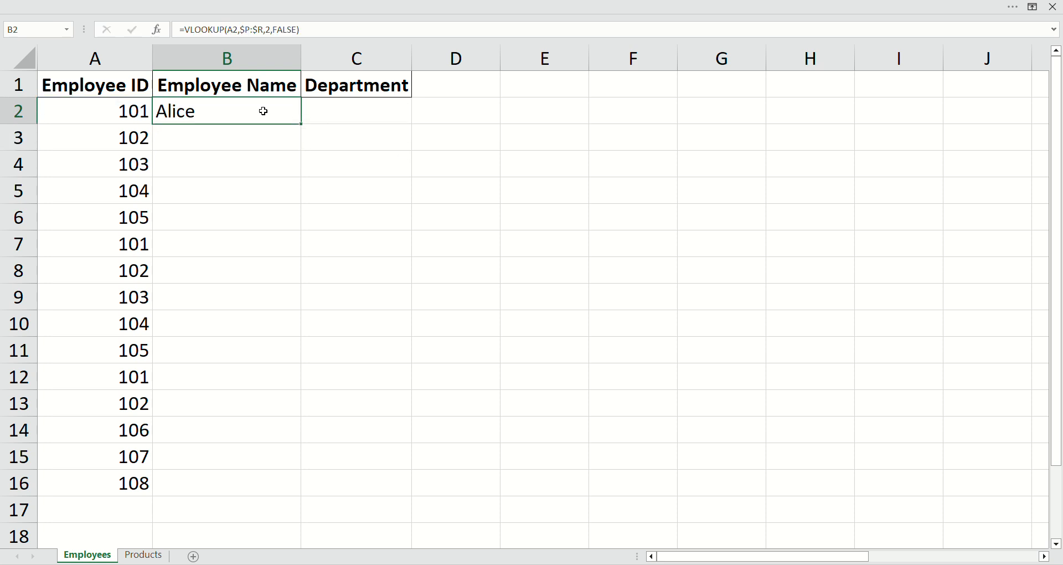
key("shift+Down")
key("shift+Down")
key("shift+Down")
key("shift+Down")
key("shift+Down")
key("shift+Down")
key("shift+Down")
key("shift+Down")
key("shift+Down")
key("shift+Down")
key("shift+Down")
key("shift+Down")
key("shift+Down")
key("shift+Down")
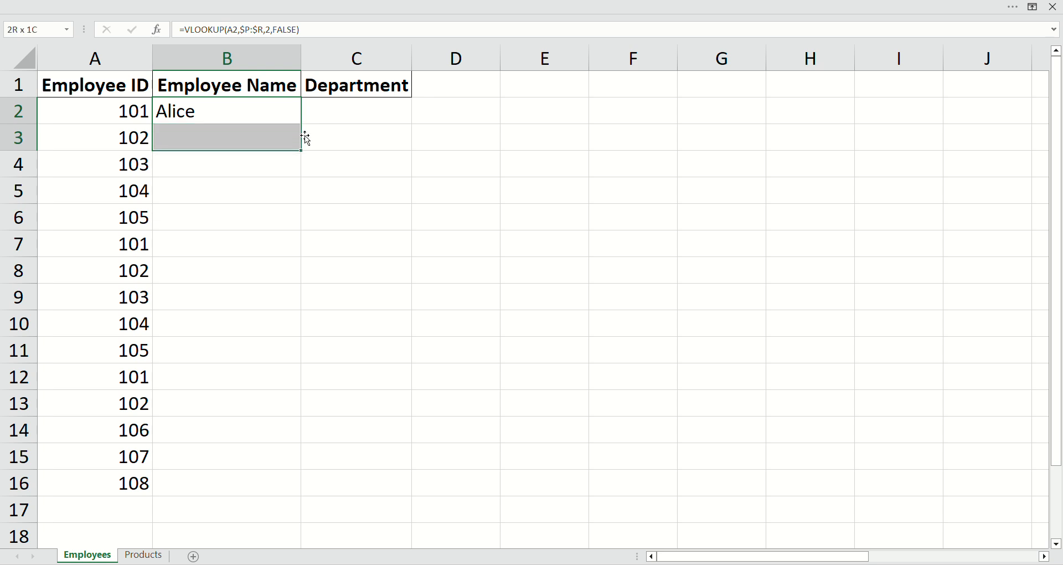
key("ctrl+d")
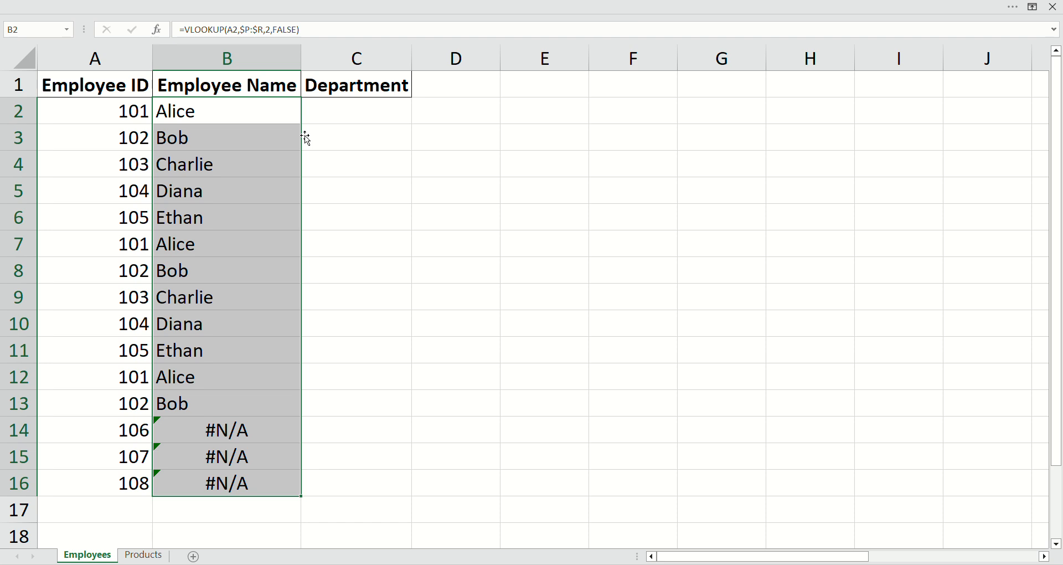
- Begin a VLOOKUP formula in C2 under Department with A2 as the lookup value
left_click(339, 119)
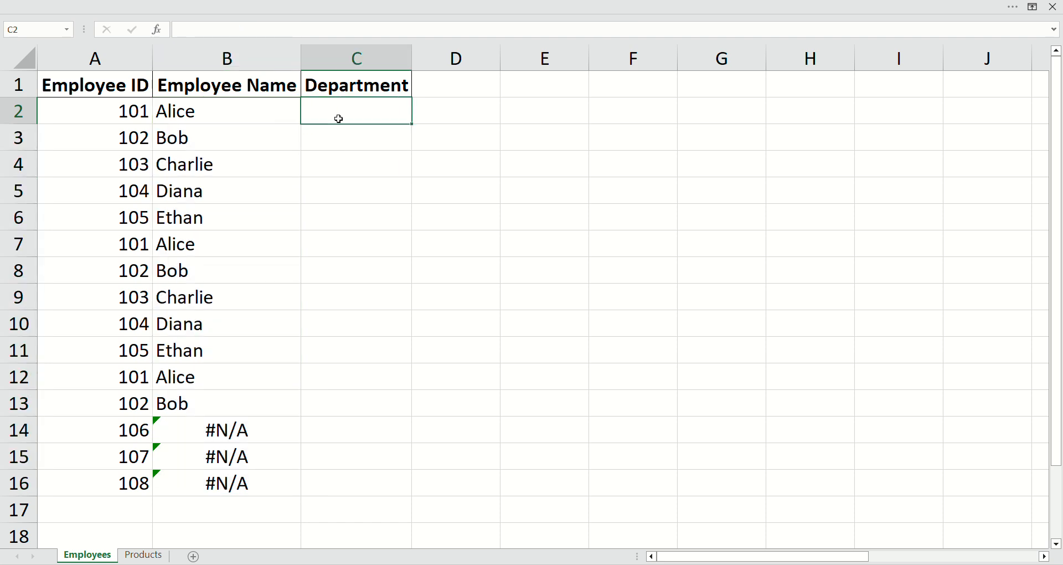
type("=vlo")
key("Tab")
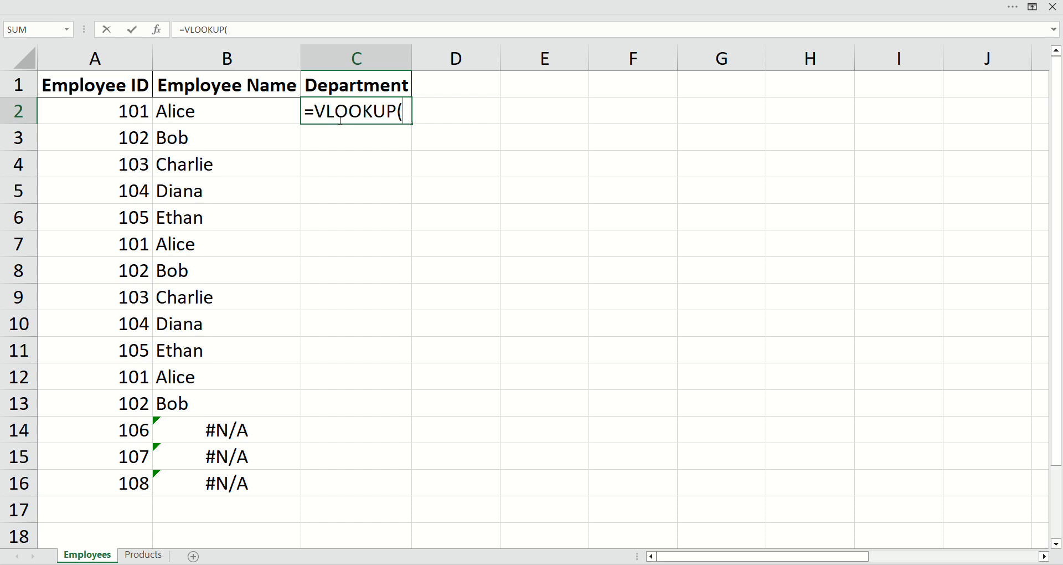
key("Left")
key("Left")
type(",")
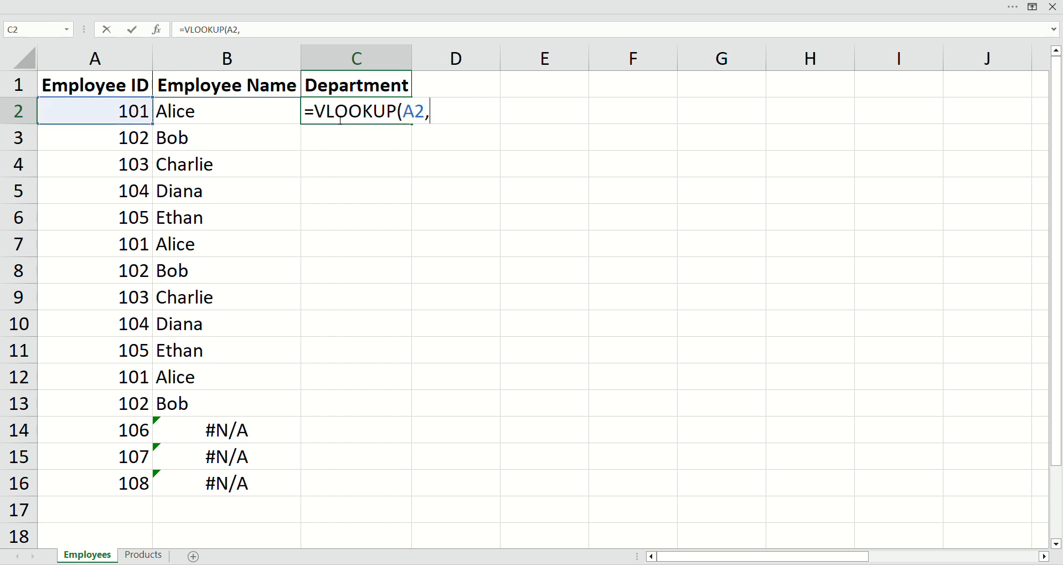
- Set the table array of the C2 lookup to columns P through R as the absolute reference $P:$R
scroll(701, 220, "right", 3)
scroll(699, 220, "right", 4)
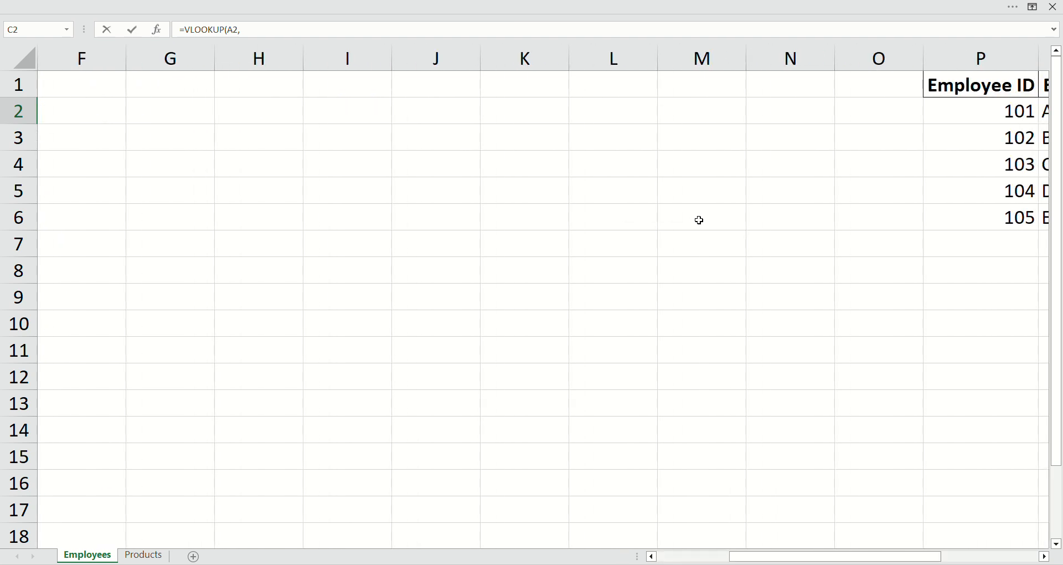
left_click_drag(745, 73, 932, 94)
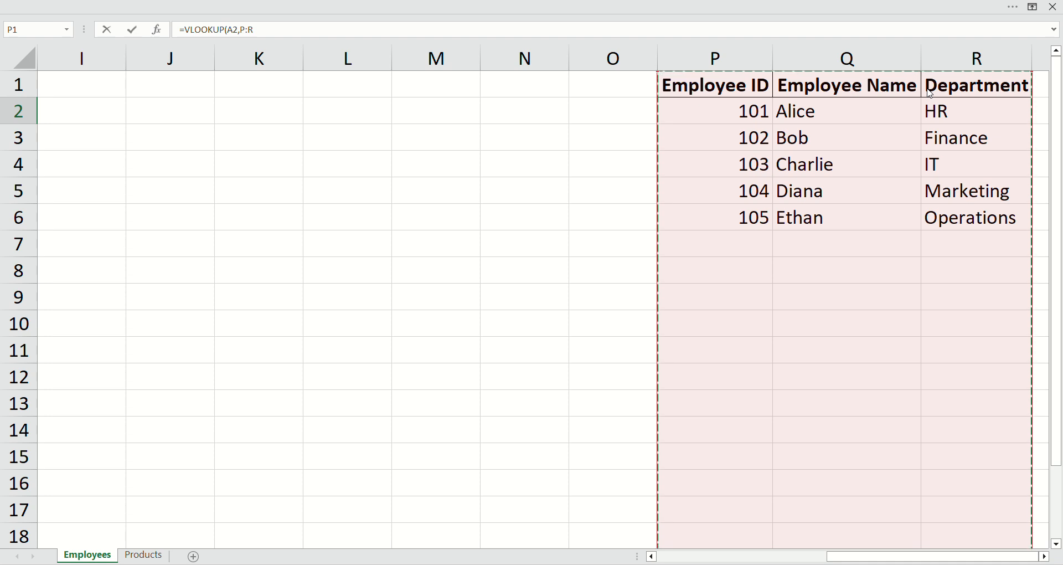
key("F4")
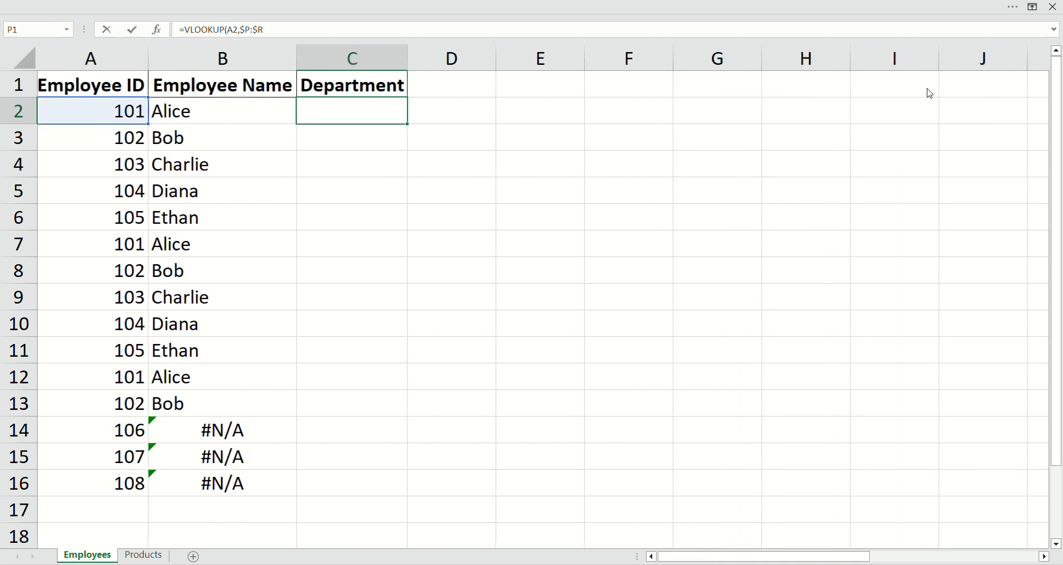
type(",")
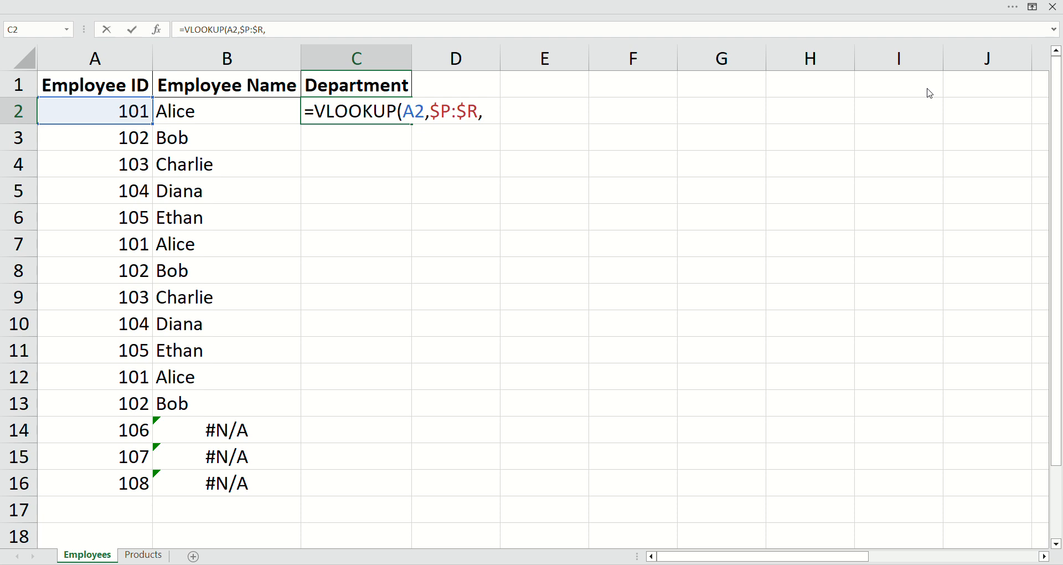
- Complete the C2 lookup with column index 3 and FALSE for an exact match, and fill it down through C16
scroll(1002, 221, "right", 3)
scroll(1002, 220, "right", 7)
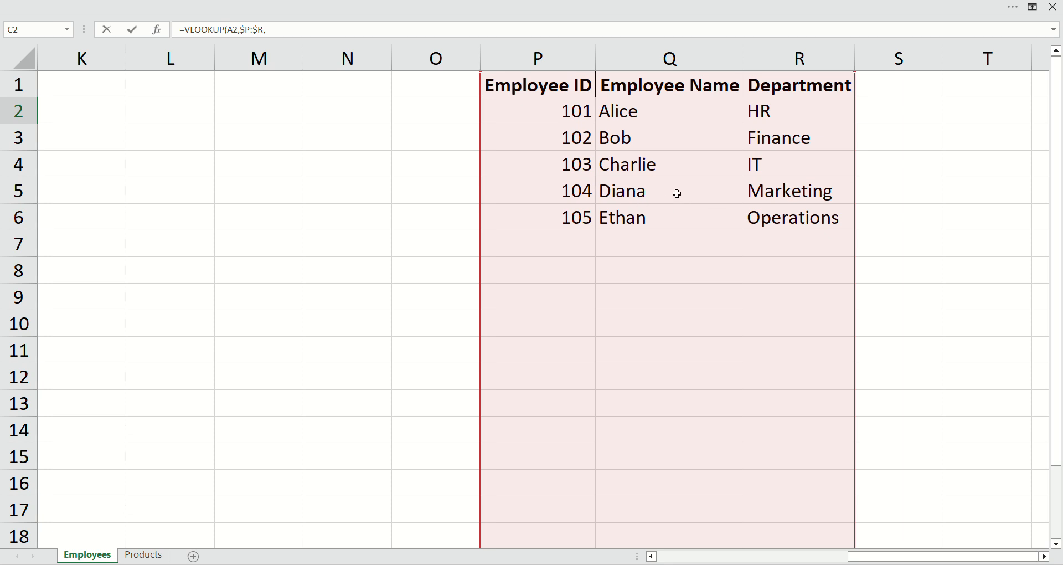
scroll(379, 215, "left", 7)
scroll(379, 215, "left", 3)
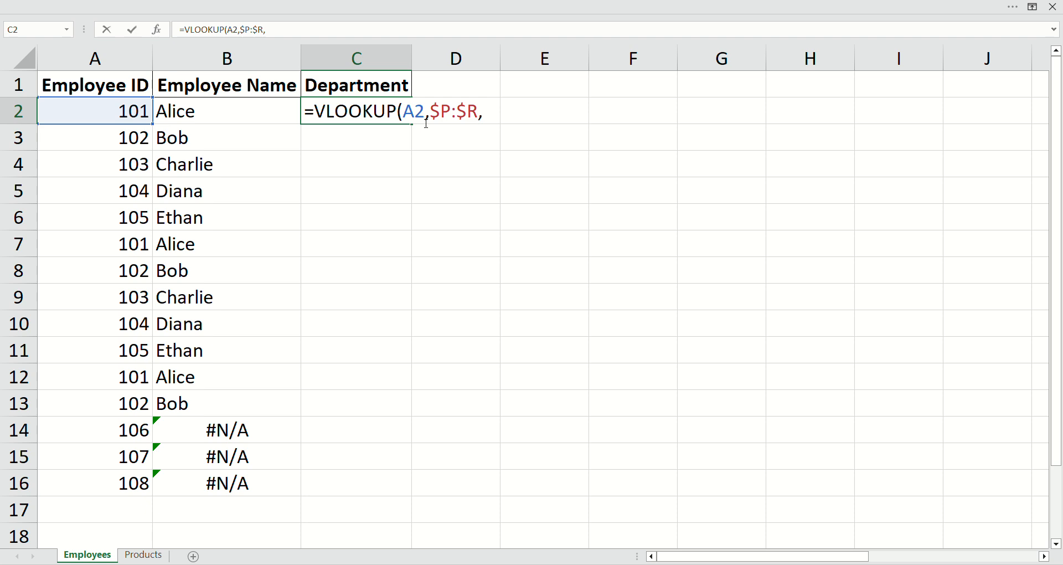
type("3,")
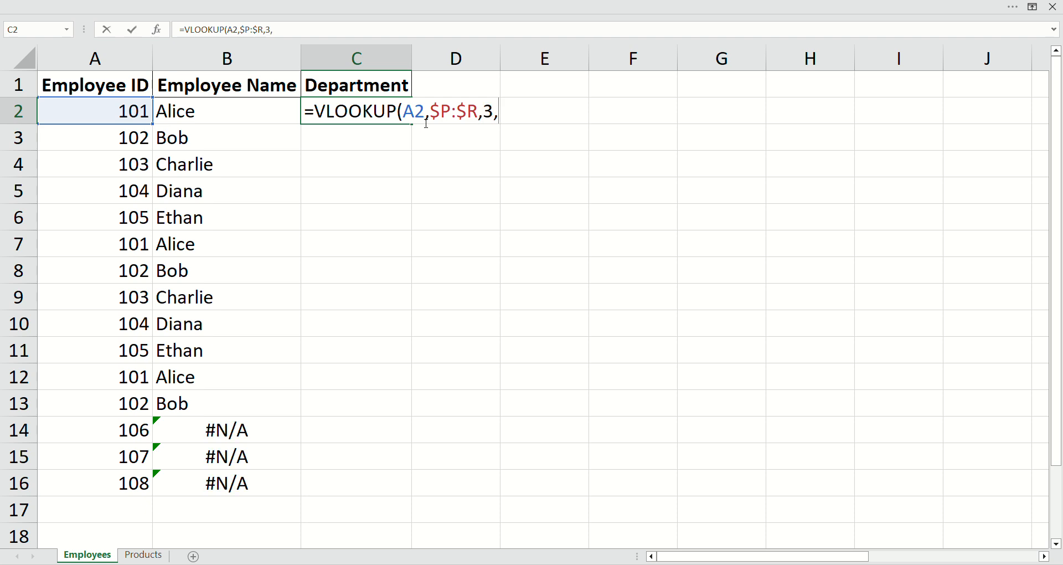
type("FALSE)")
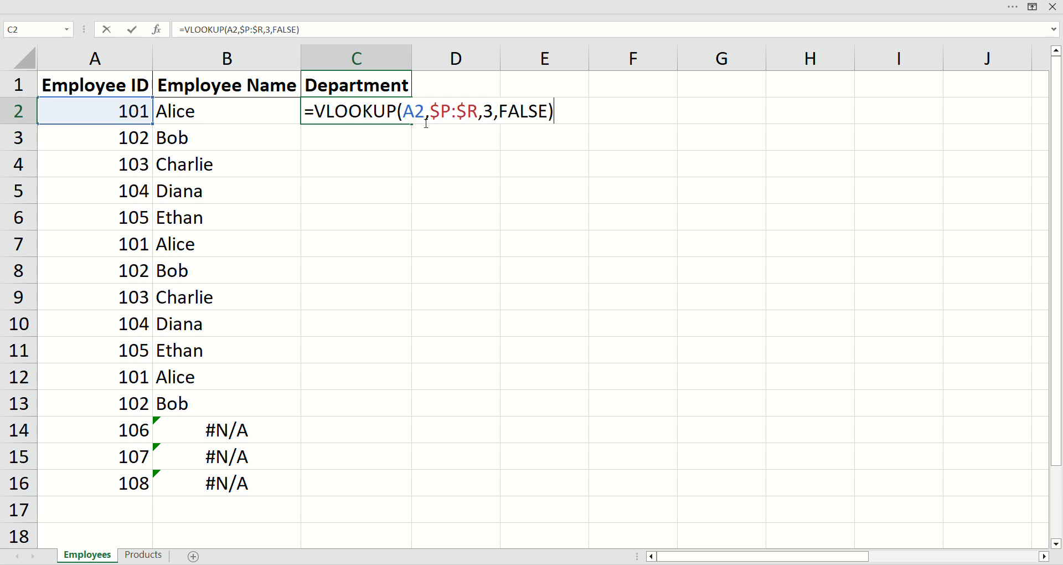
key("Return")
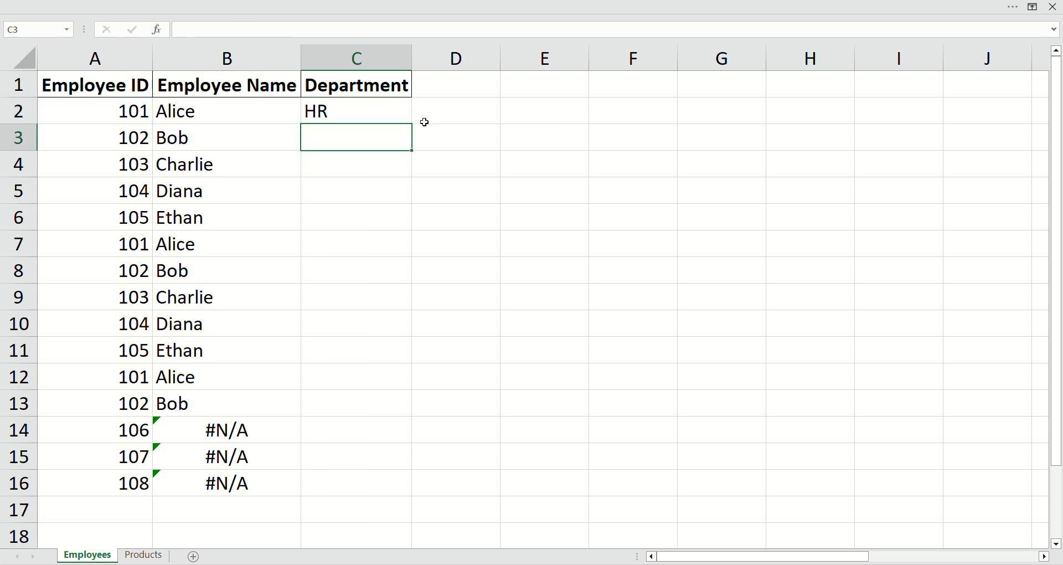
left_click(397, 119)
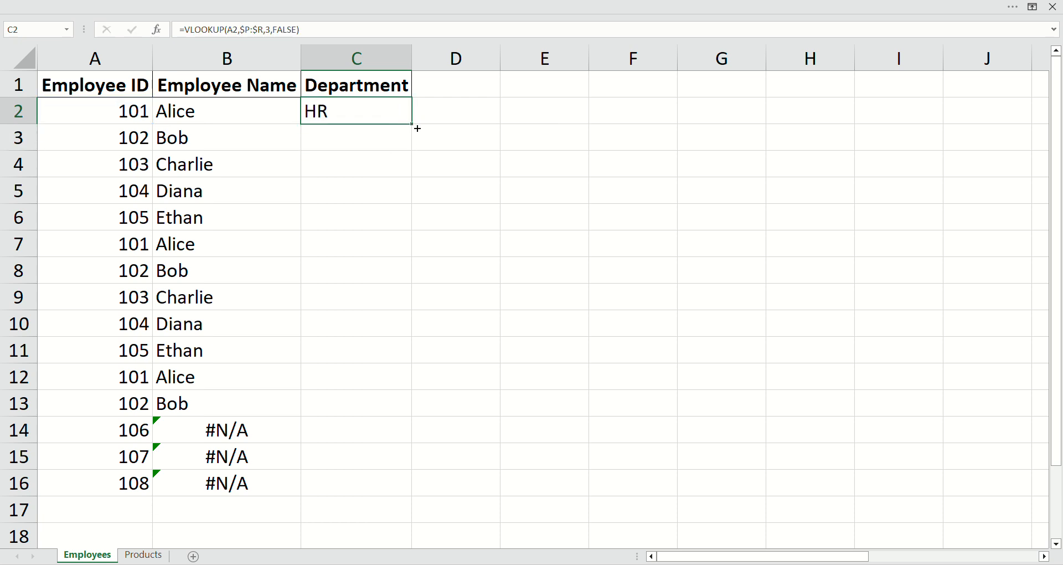
double_click(418, 129)
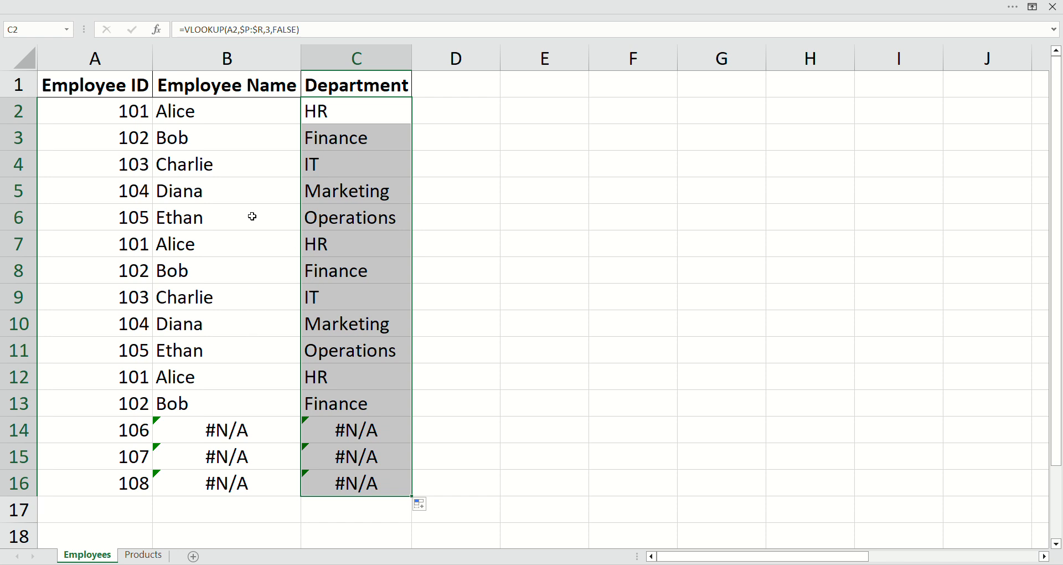
left_click(245, 122)
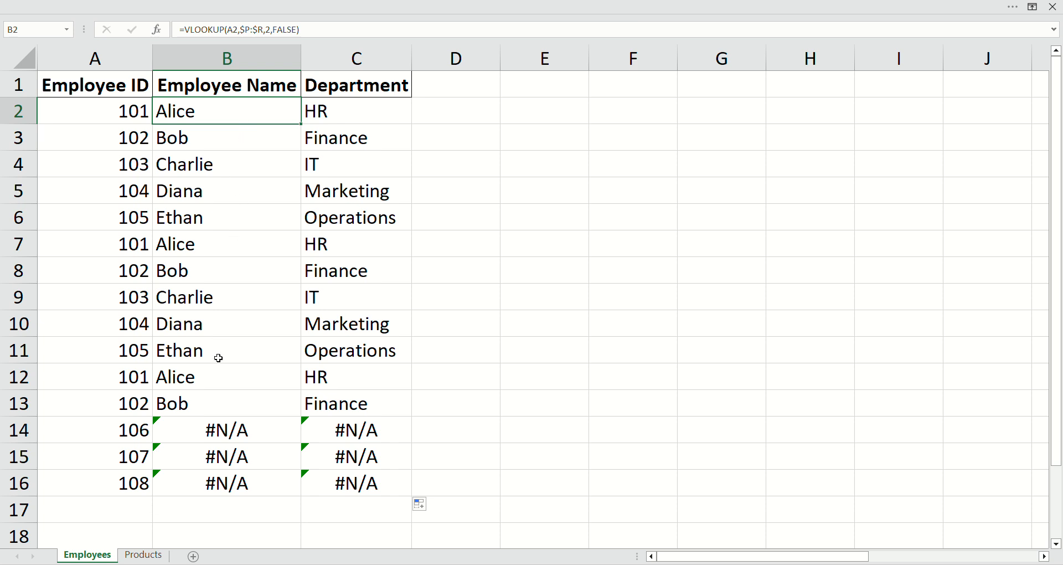
left_click(227, 426)
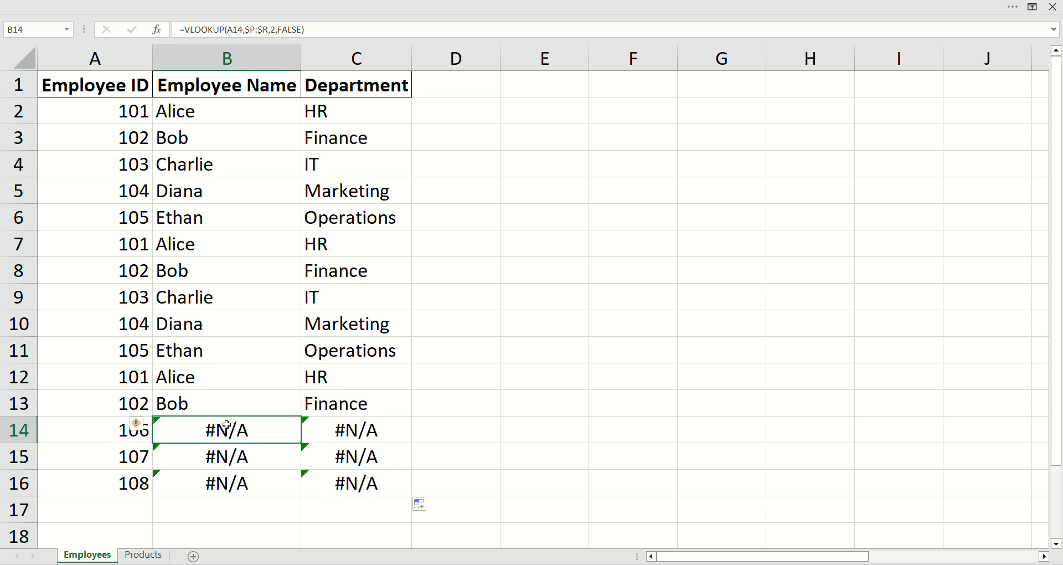
left_click(230, 455)
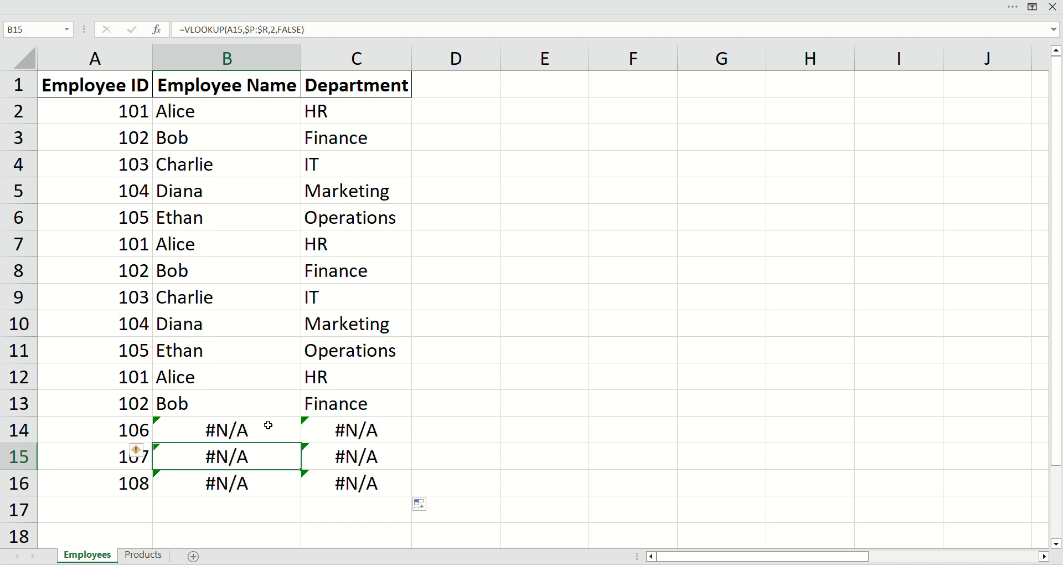
- Replace the formula in B2 by starting an IFERROR around a VLOOKUP with A2 as the lookup value
left_click(244, 119)
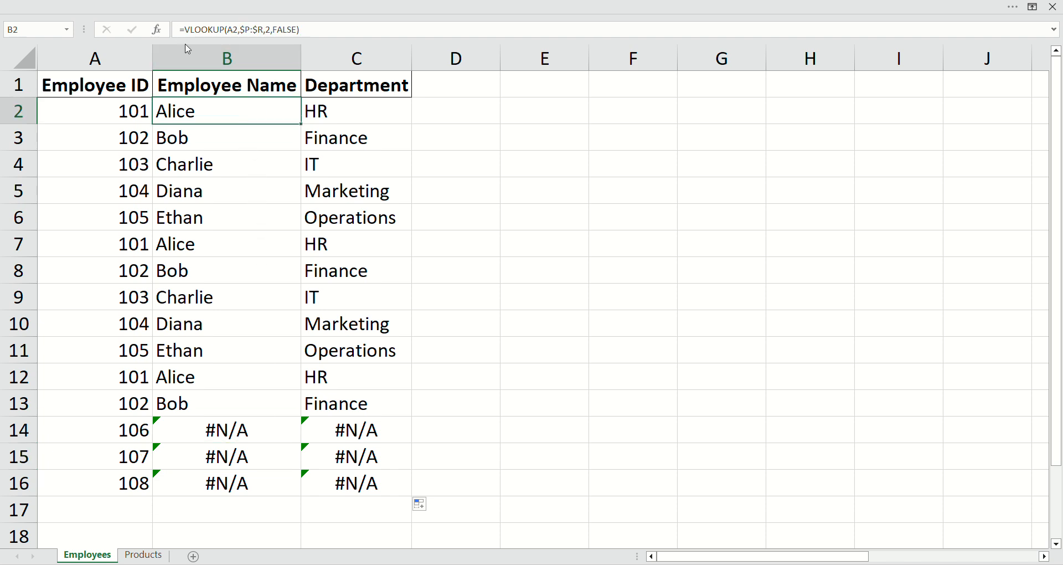
type("=")
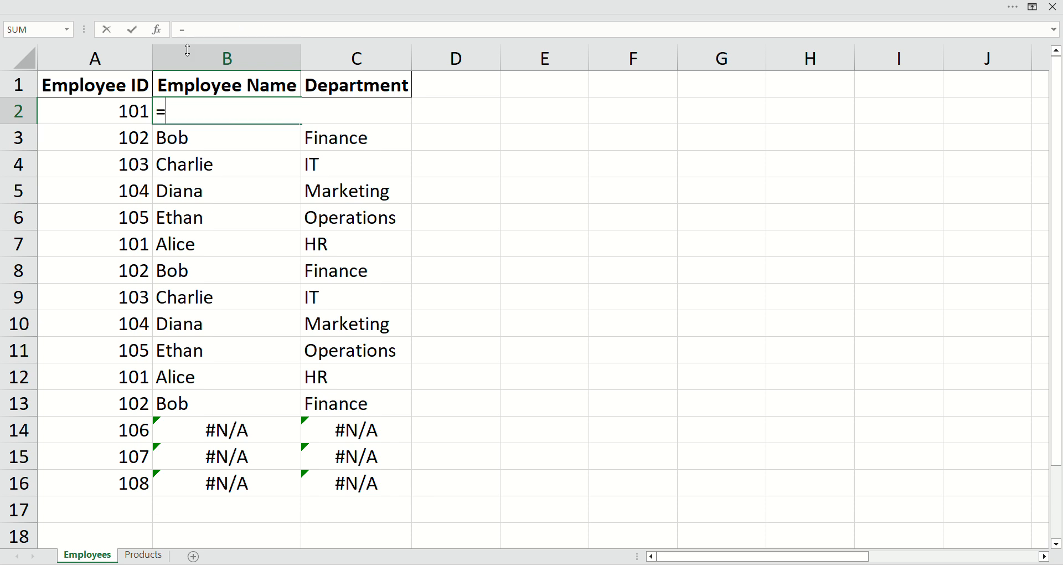
type("iferr")
key("Tab")
type("vlo")
key("Tab")
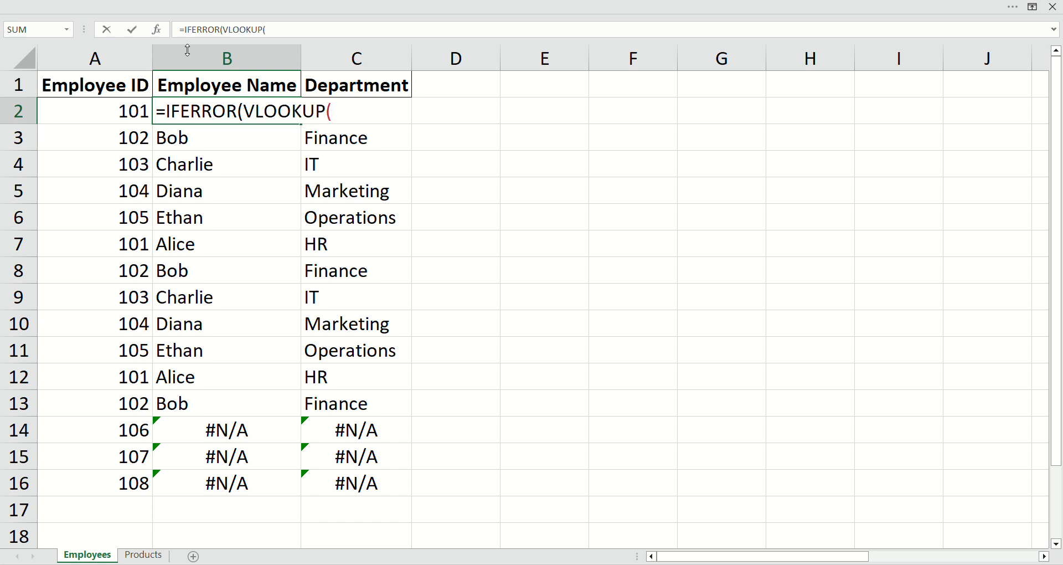
key("Left")
type(",")
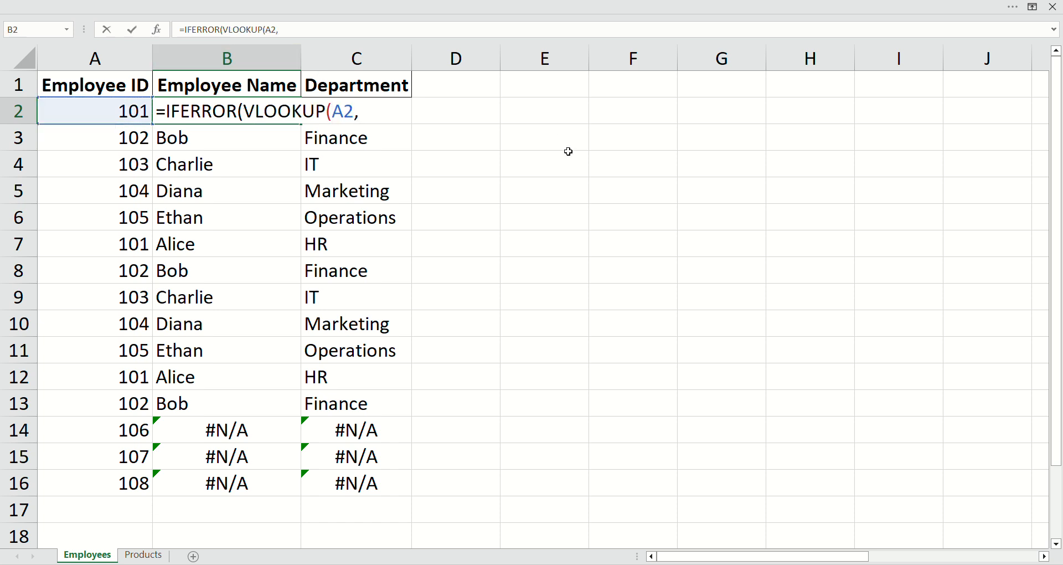
- Set the table array of the B2 lookup to columns P through R as the absolute reference $P:$R
scroll(570, 152, "right", 2)
scroll(569, 151, "right", 3)
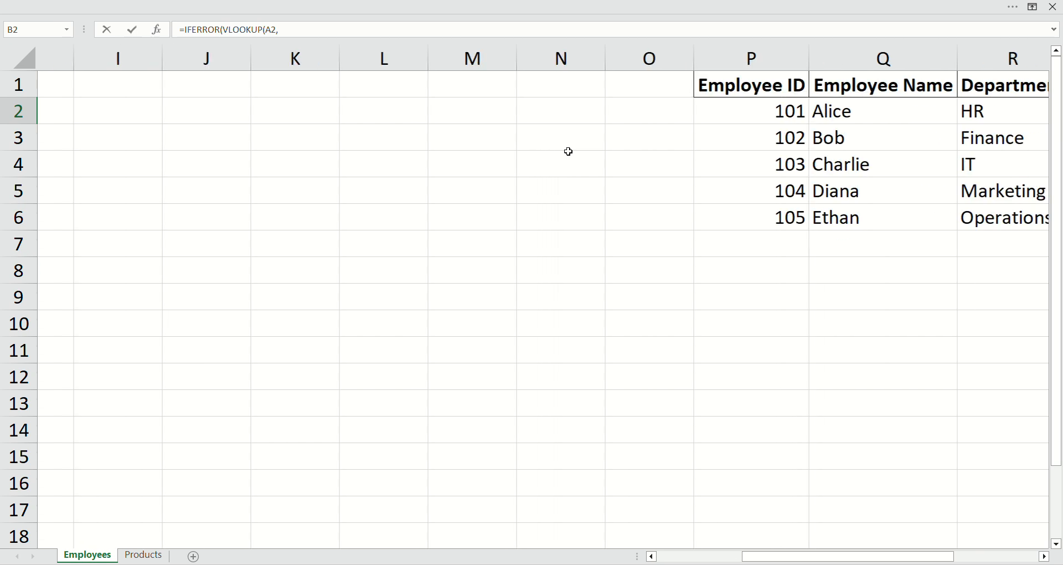
left_click_drag(733, 66, 944, 79)
type(",2")
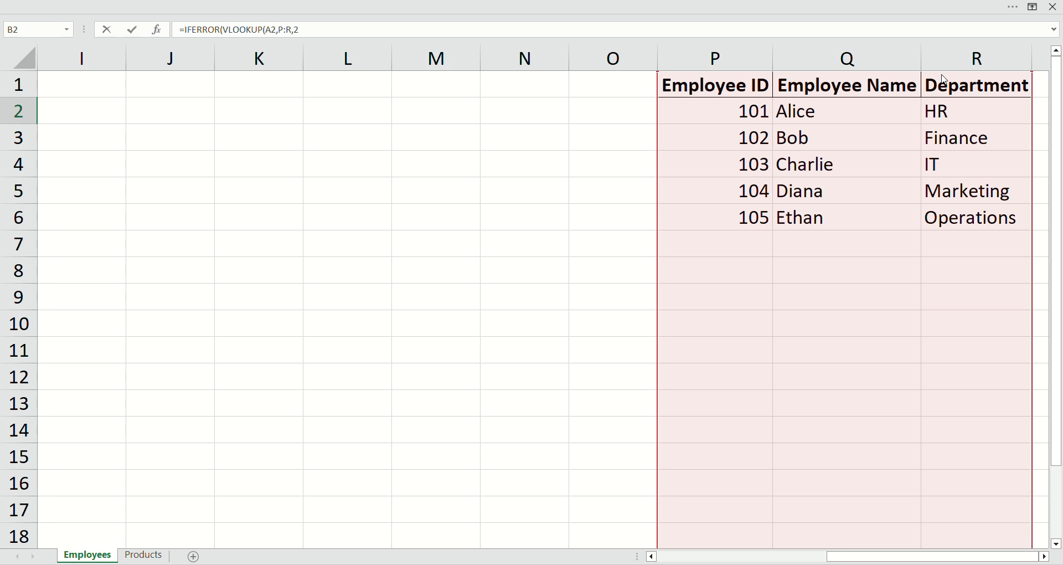
key("BackSpace")
key("BackSpace")
key("F4")
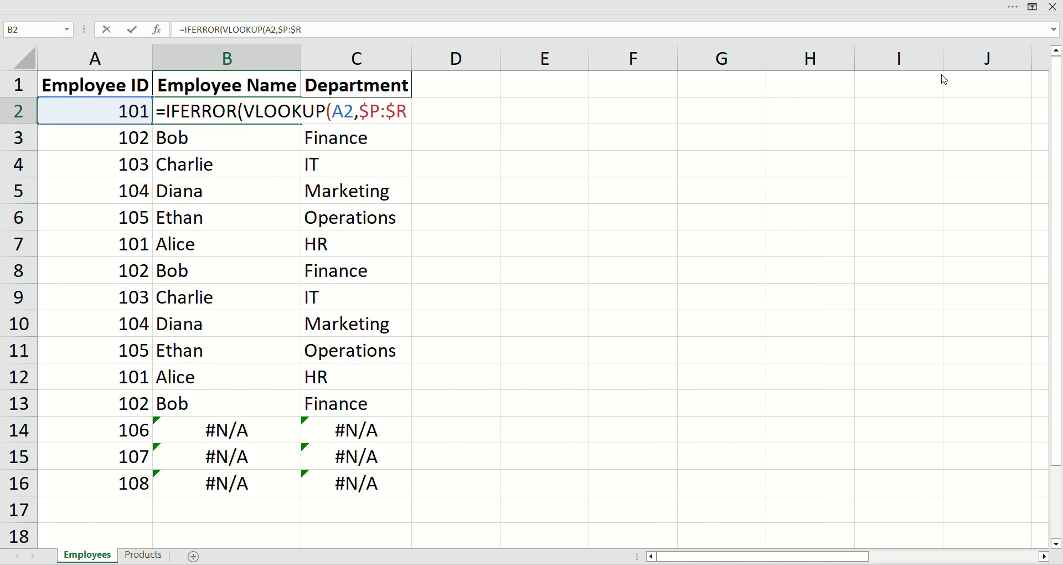
- Complete the B2 formula with column index 2, FALSE and an empty string ("") as the error fallback, and fill it down through B16
type(",2,FALSE")
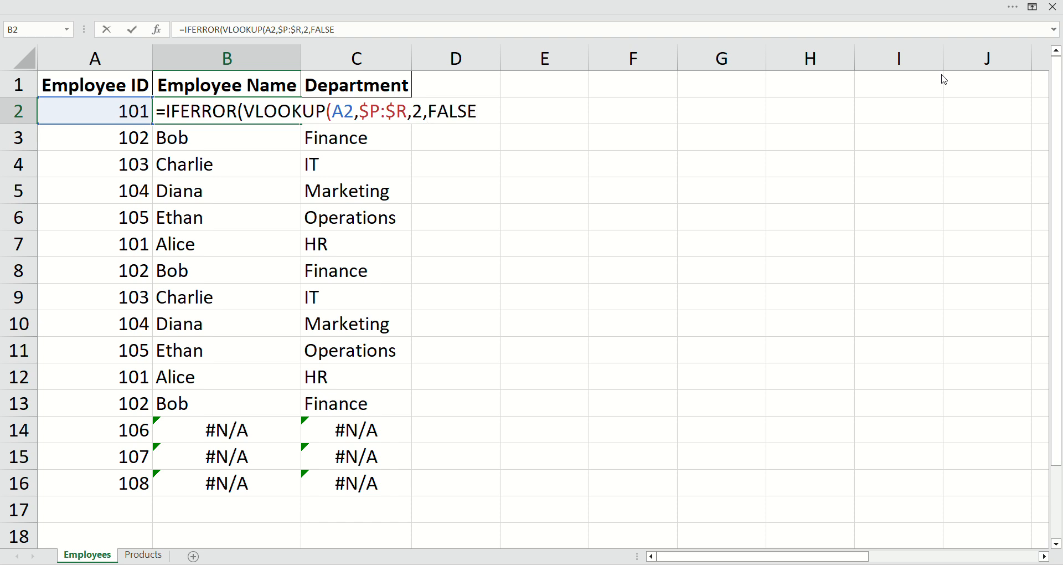
type(")")
type(",\"\")")
key("Return")
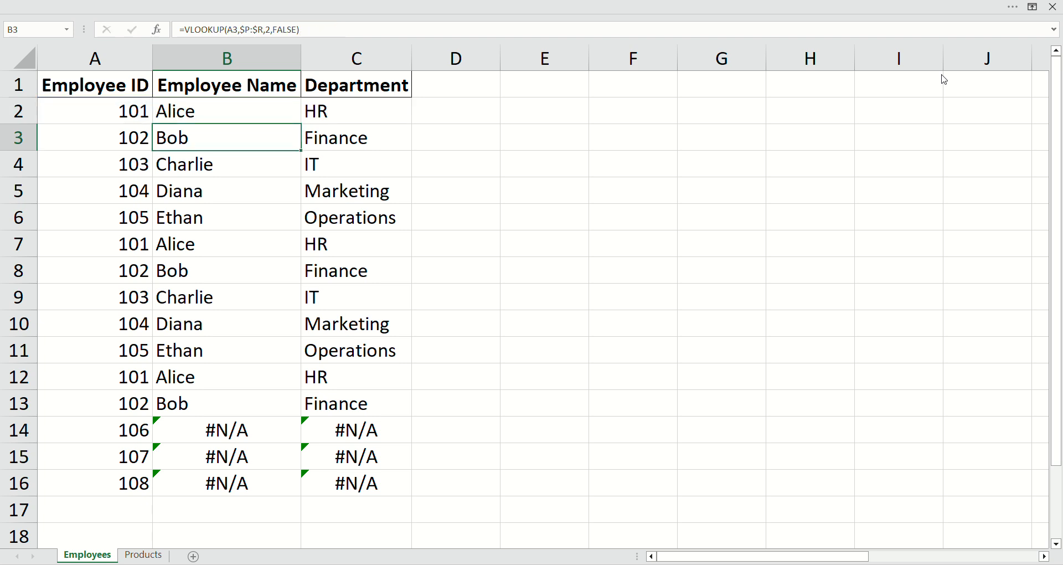
left_click(273, 106)
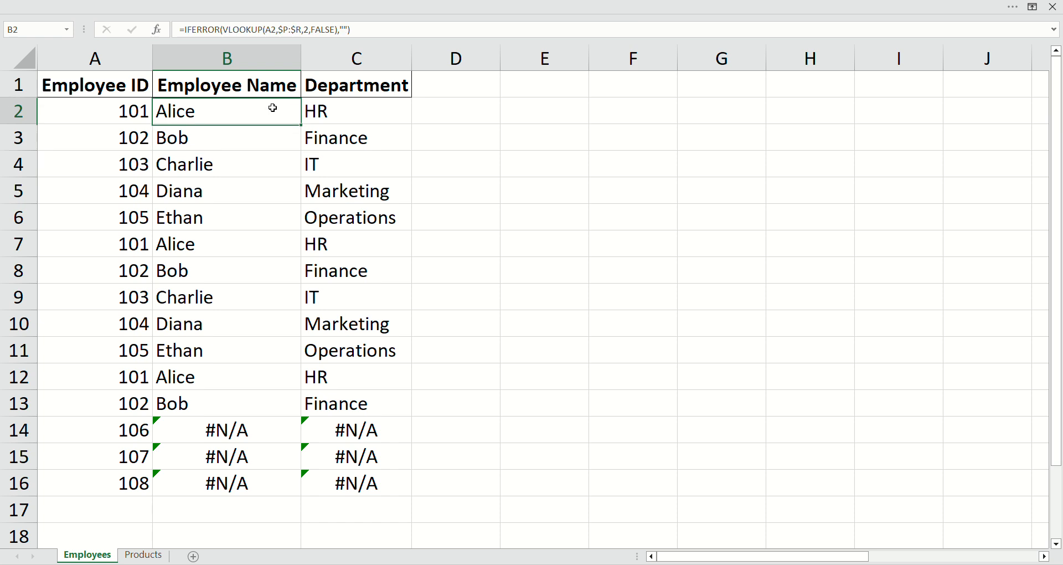
double_click(302, 125)
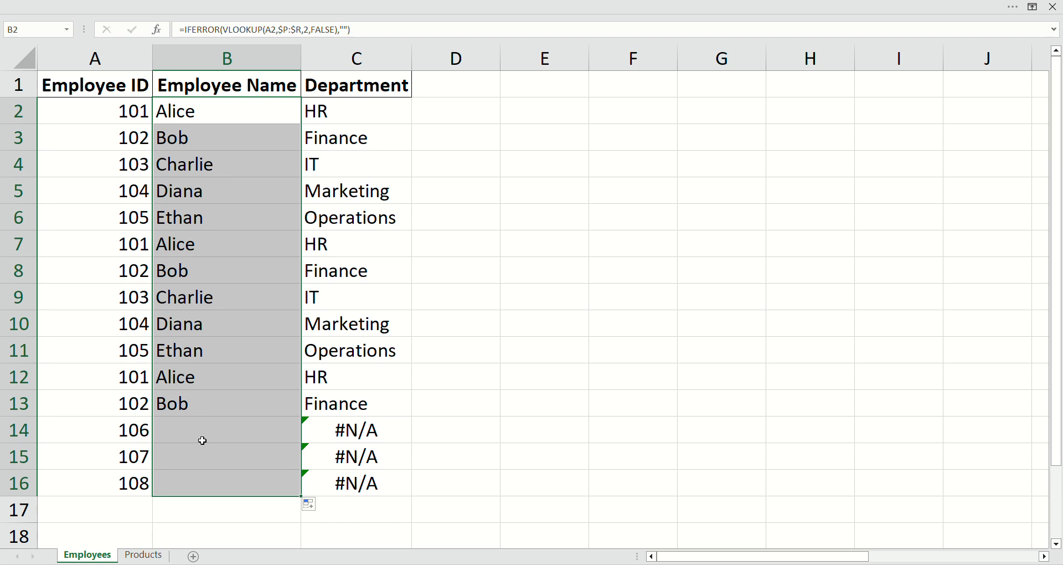
- Change the IFERROR fallback in the B2 formula to the text "Emp not available"
left_click(219, 118)
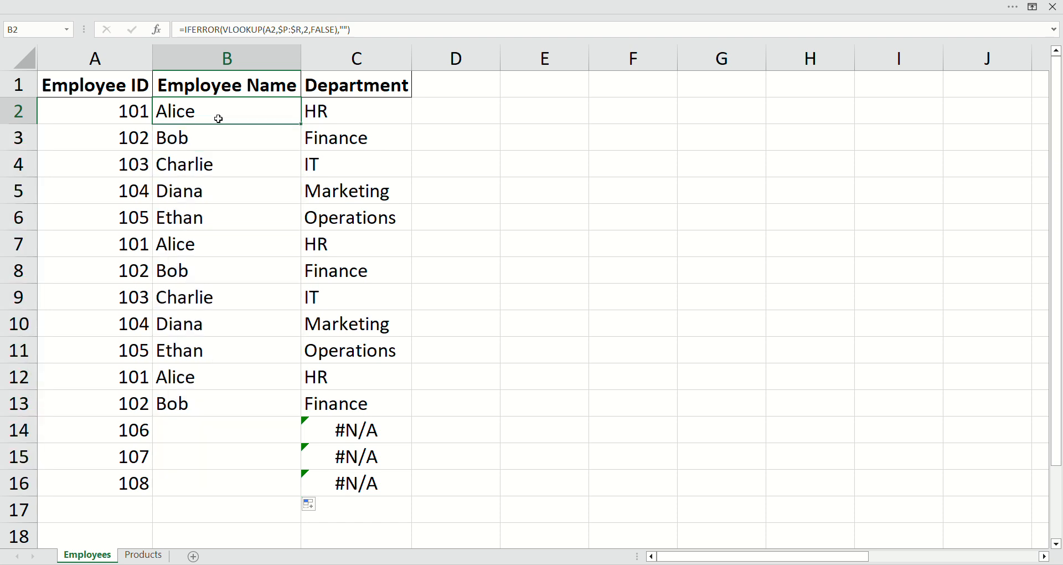
left_click(349, 31)
type("Emp ")
type("not avai")
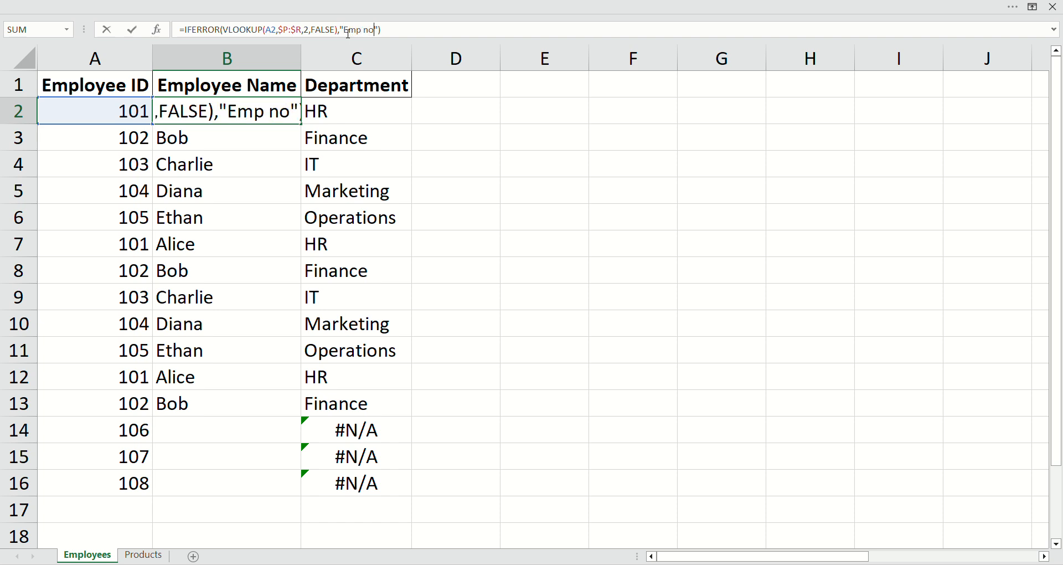
type("lable")
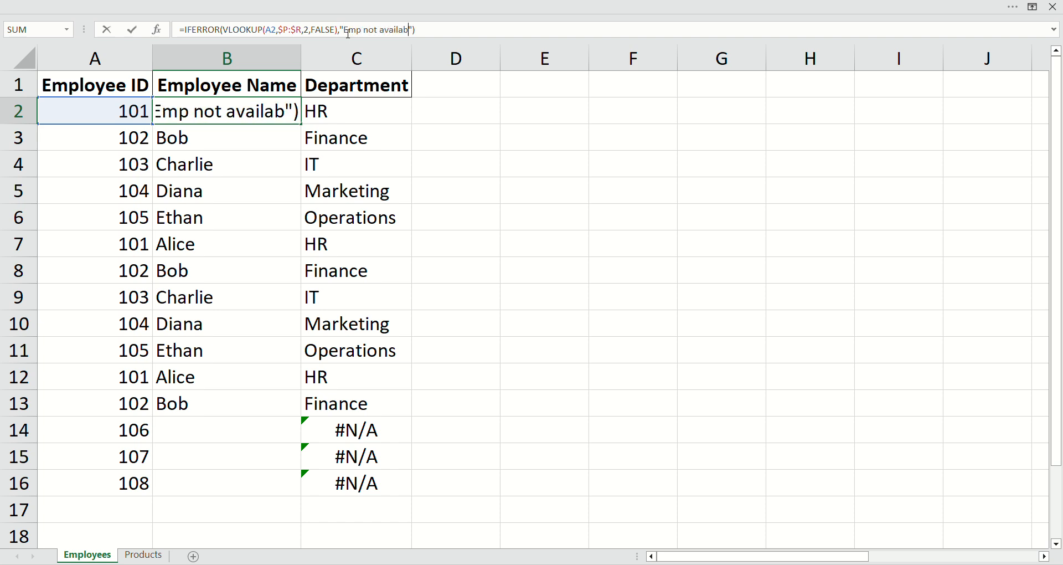
key("Return")
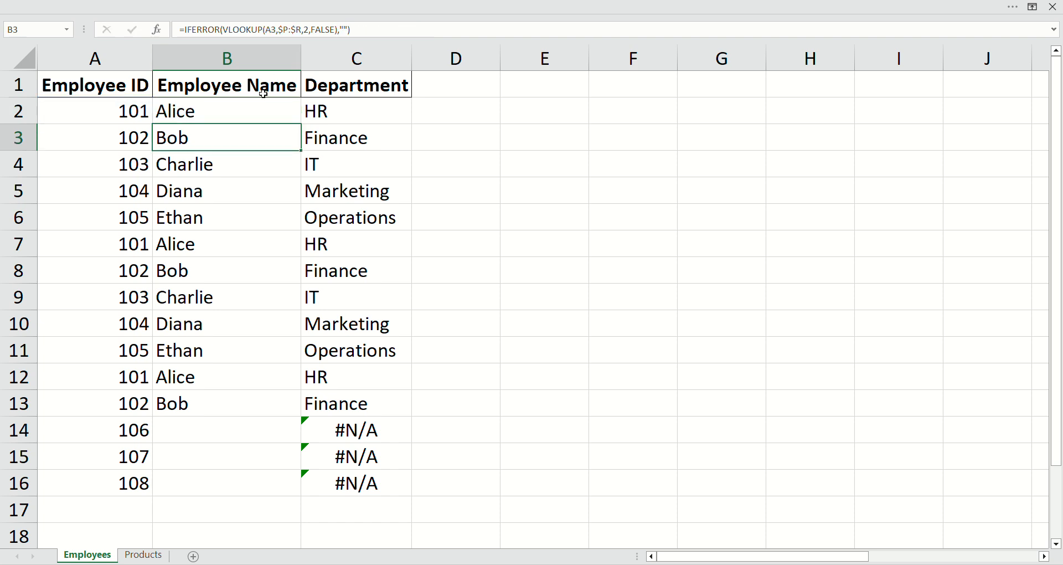
- Fill the B2 formula down through B16 and autofit the width of the Employee Name column
left_click(262, 109)
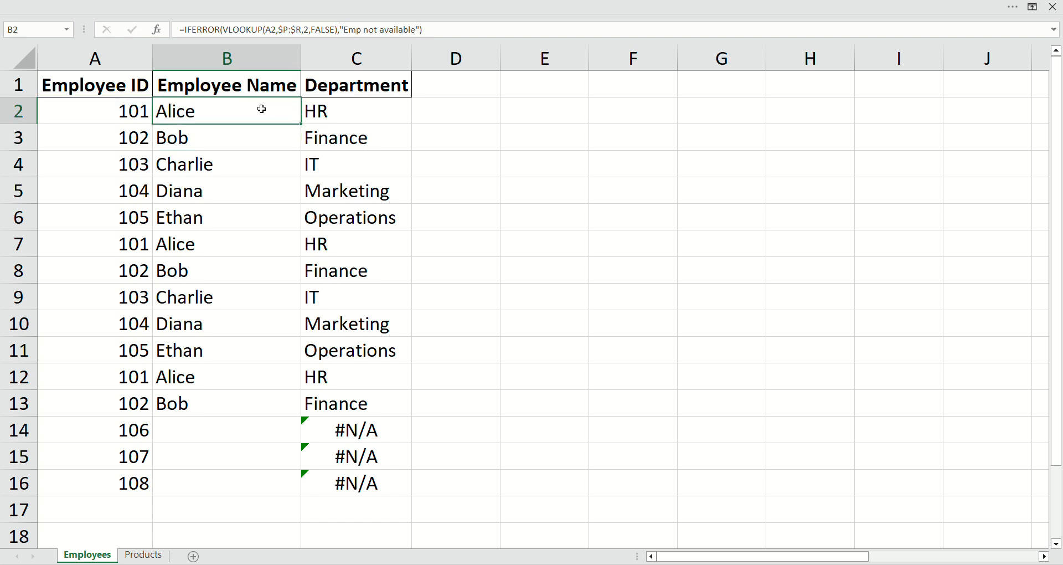
double_click(302, 125)
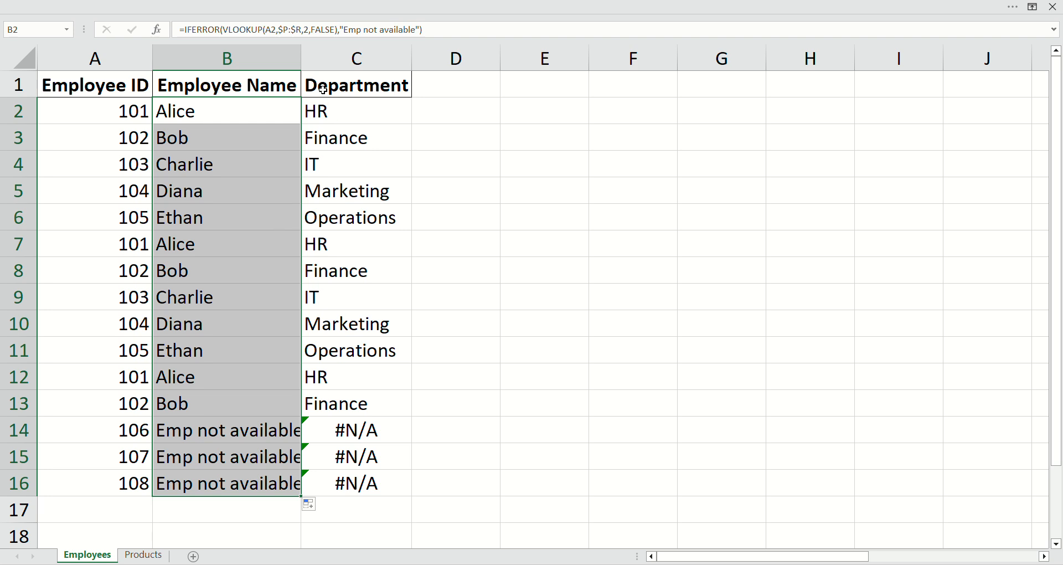
double_click(309, 67)
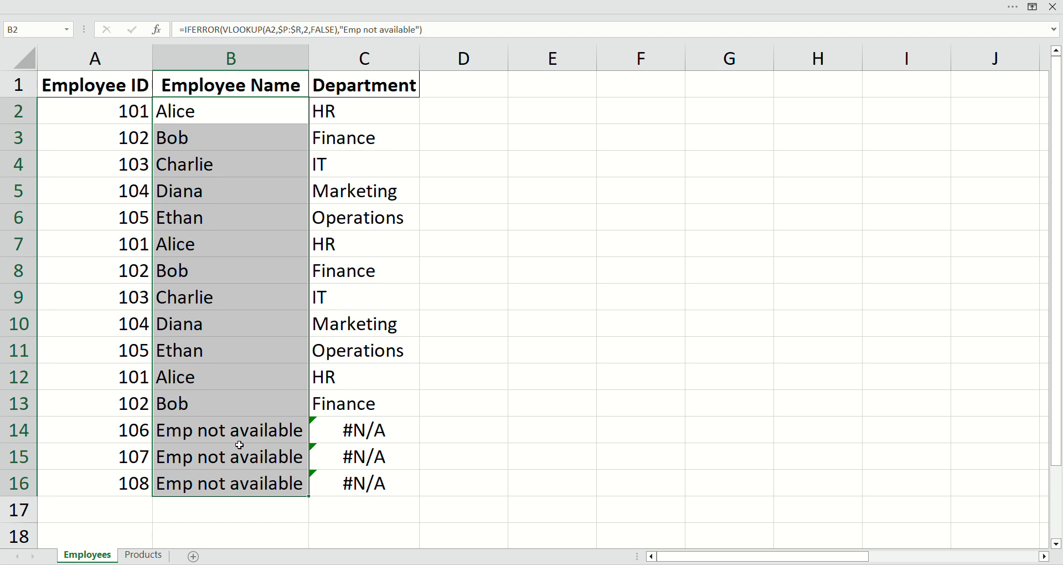
- Replace the IFERROR fallback text in B2 with 0 and fill the formula down through B16
left_click(211, 123)
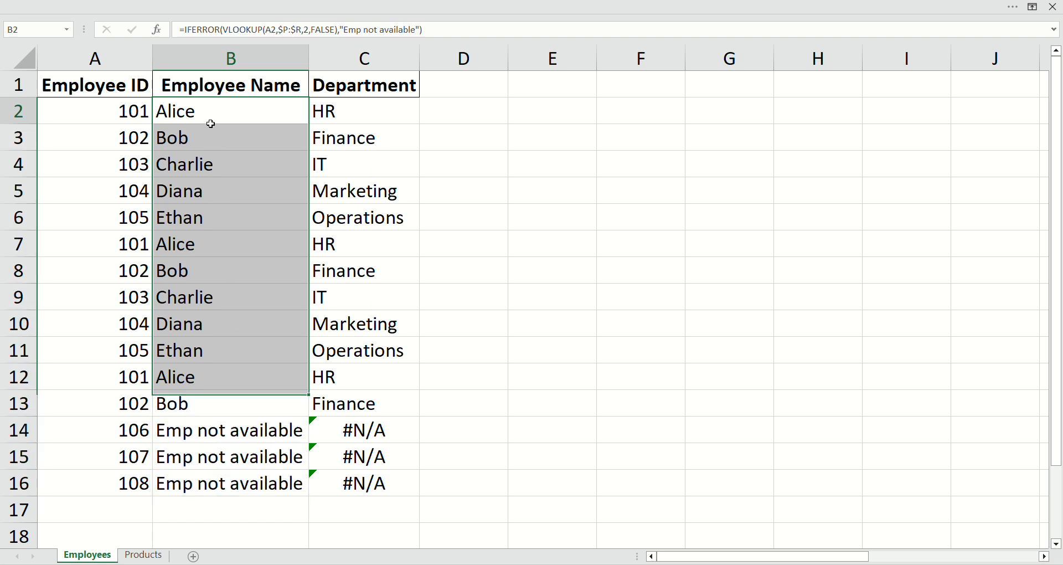
left_click(423, 35)
key("BackSpace")
key("BackSpace")
key("BackSpace")
key("BackSpace")
key("BackSpace")
key("BackSpace")
key("BackSpace")
key("BackSpace")
key("BackSpace")
key("BackSpace")
key("BackSpace")
key("BackSpace")
key("BackSpace")
key("BackSpace")
key("BackSpace")
key("BackSpace")
key("BackSpace")
key("BackSpace")
key("BackSpace")
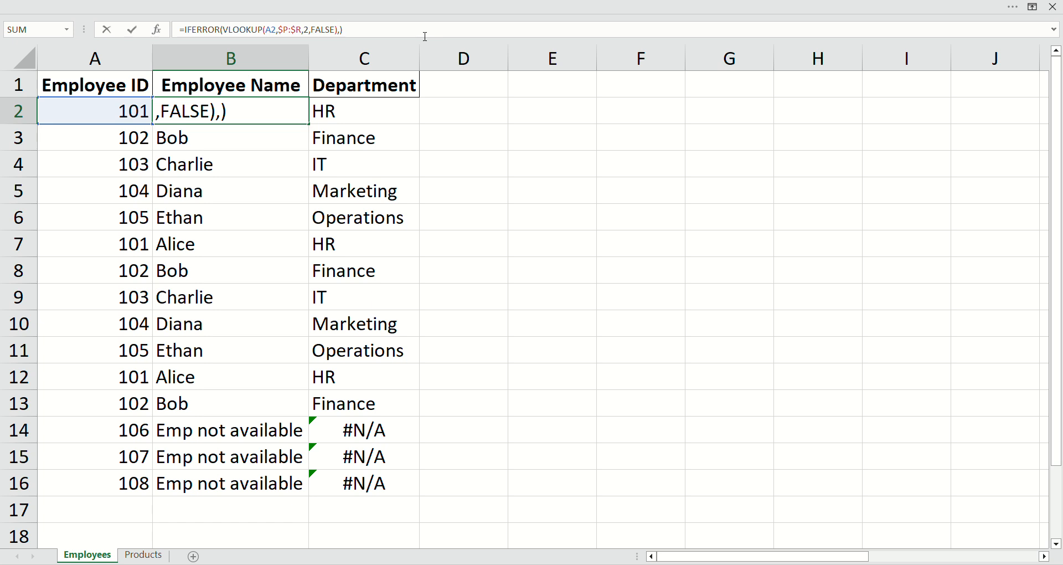
type("0")
key("Return")
left_click(284, 121)
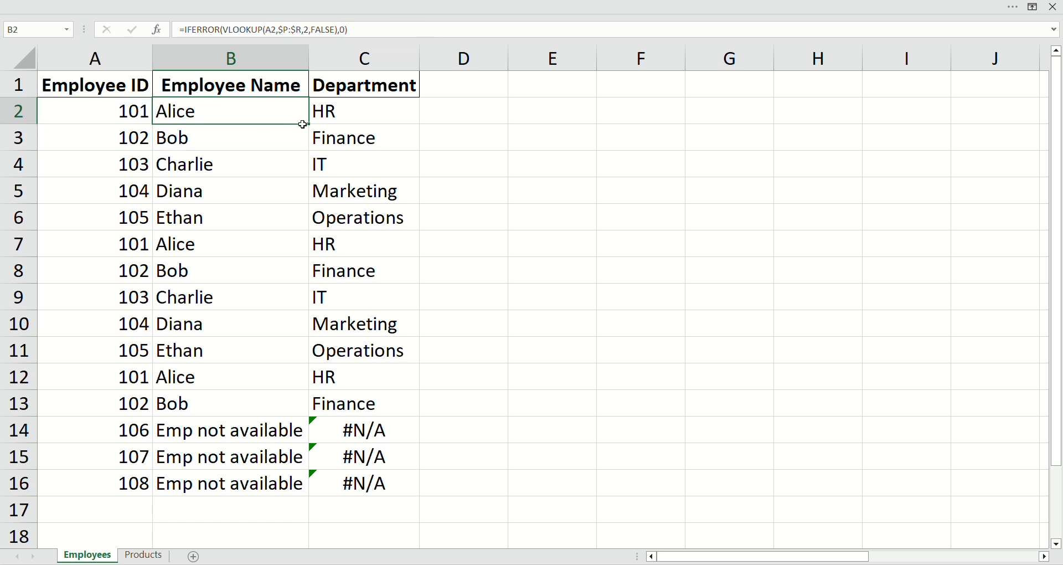
double_click(313, 129)
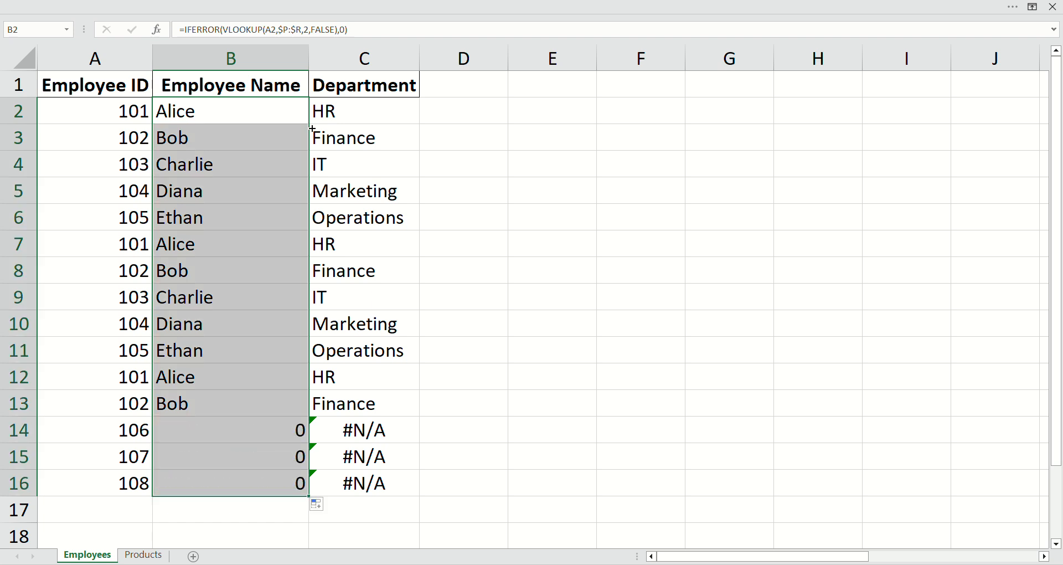